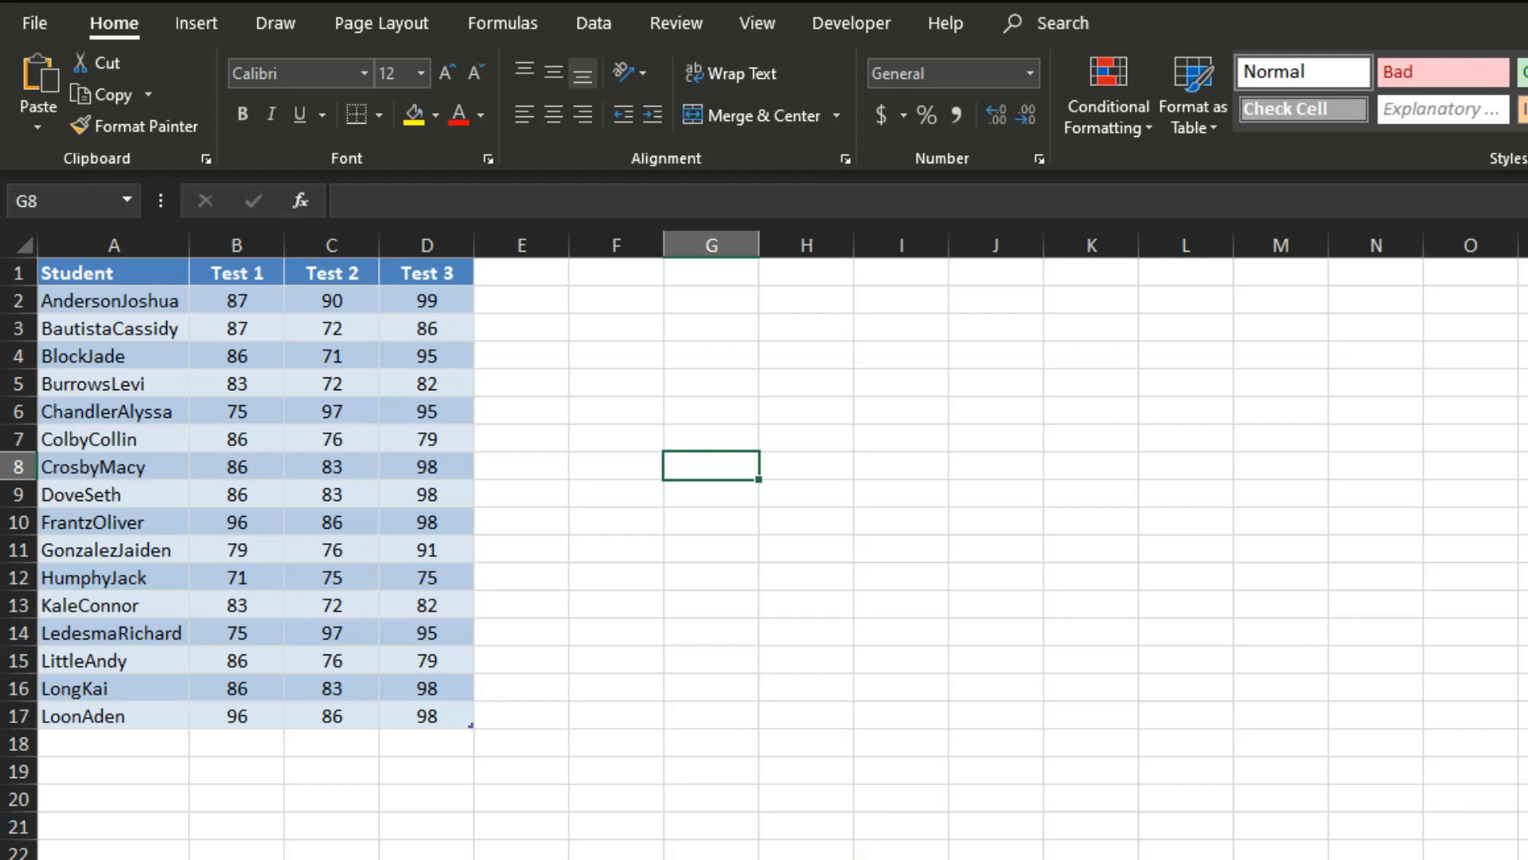
- Examine the workbooks in the TestScores folder, checking each score table's layout and its table name
{"action": "key", "text": "alt+F11"}
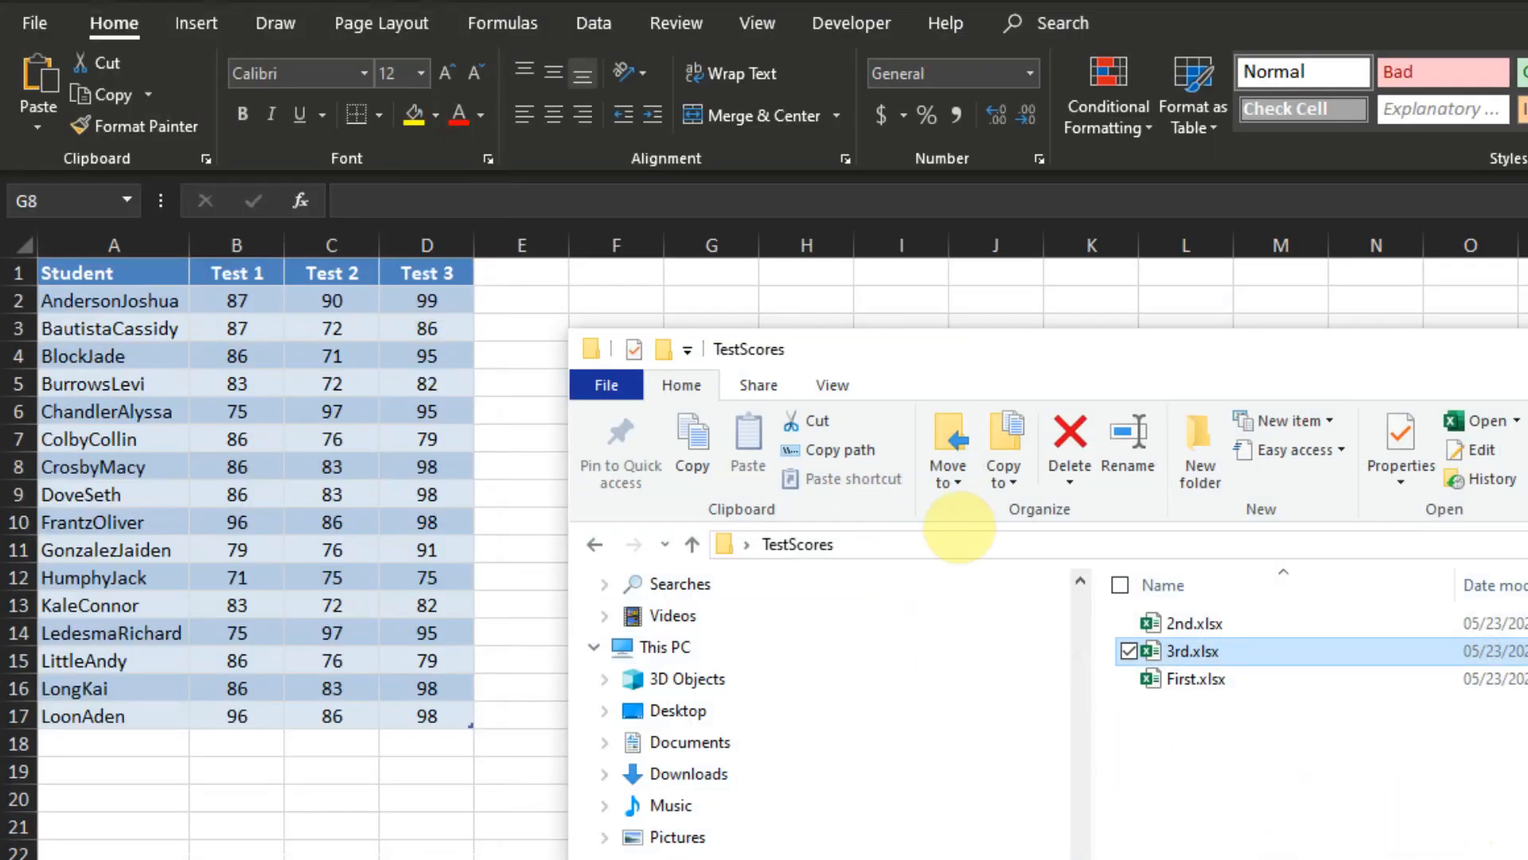
{"action": "left_click", "coordinate": [1364, 743]}
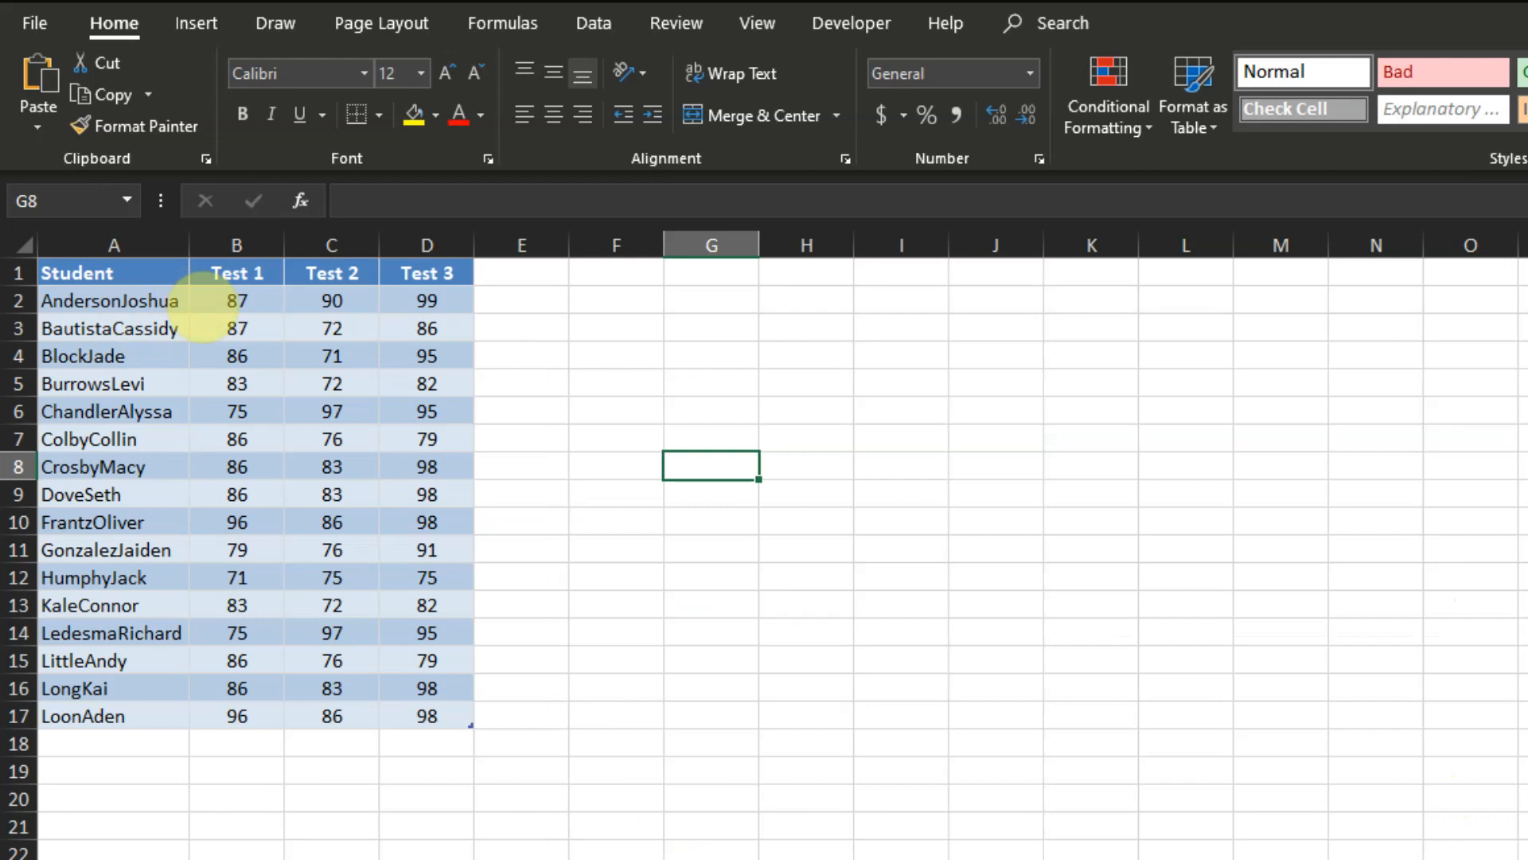
{"action": "left_click_drag", "start_coordinate": [151, 279], "coordinate": [428, 714]}
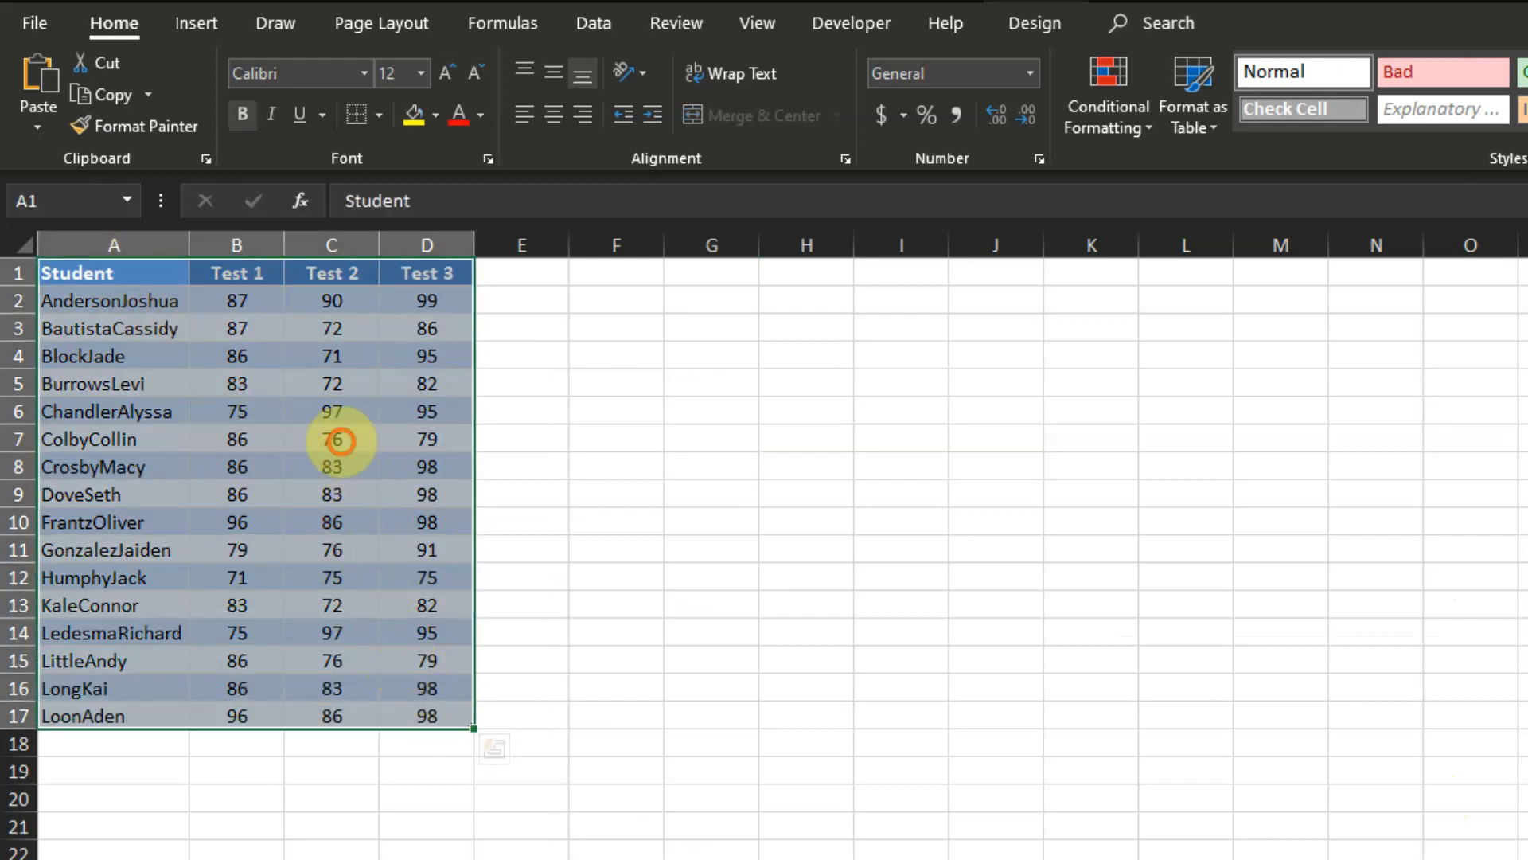
{"action": "left_click", "coordinate": [332, 440]}
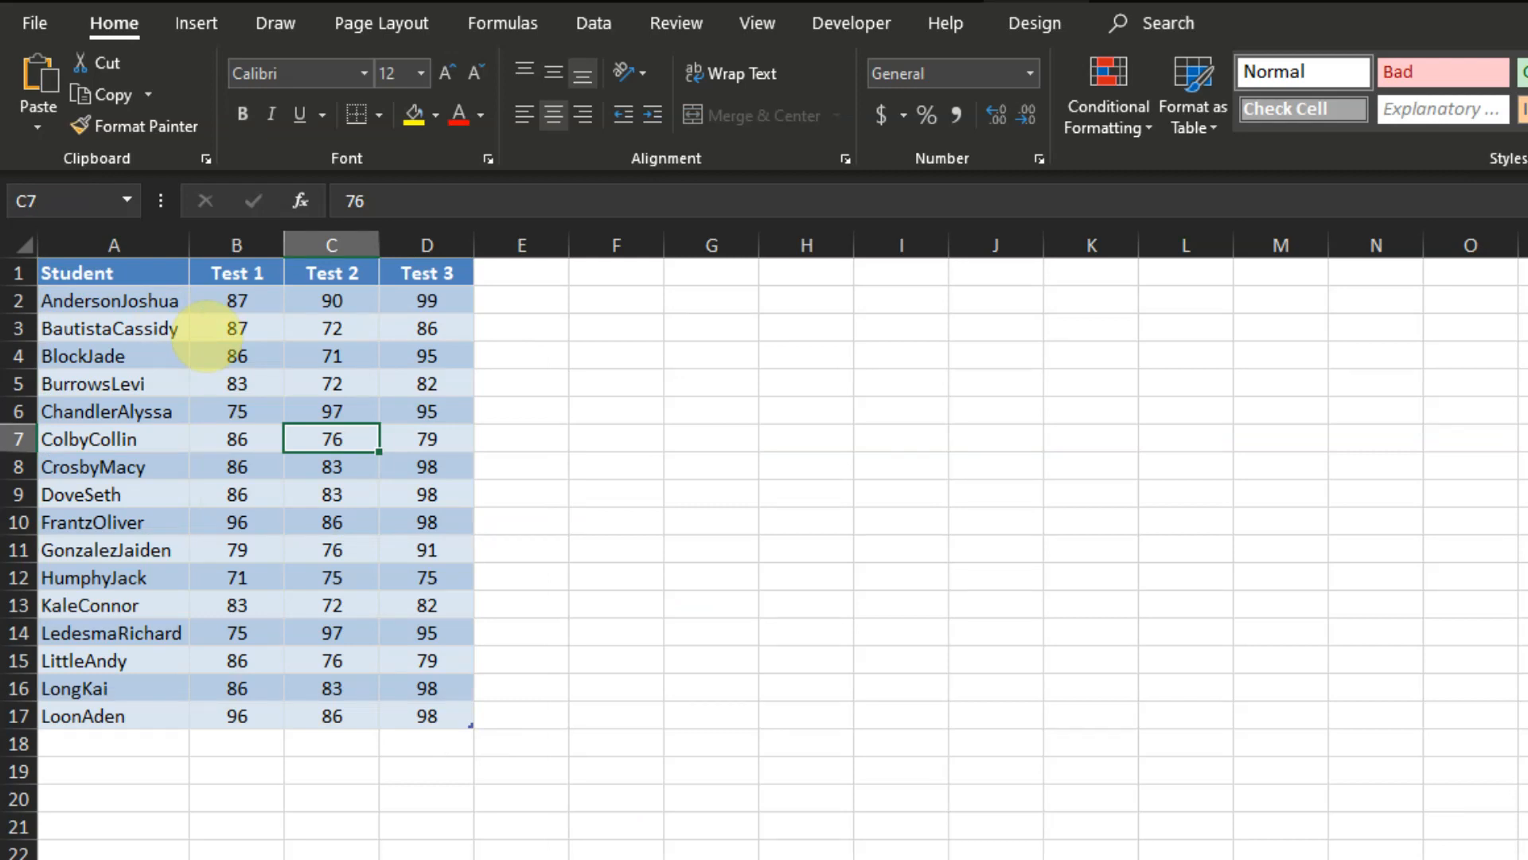
{"action": "left_click_drag", "start_coordinate": [155, 278], "coordinate": [419, 706]}
{"action": "left_click", "coordinate": [267, 384]}
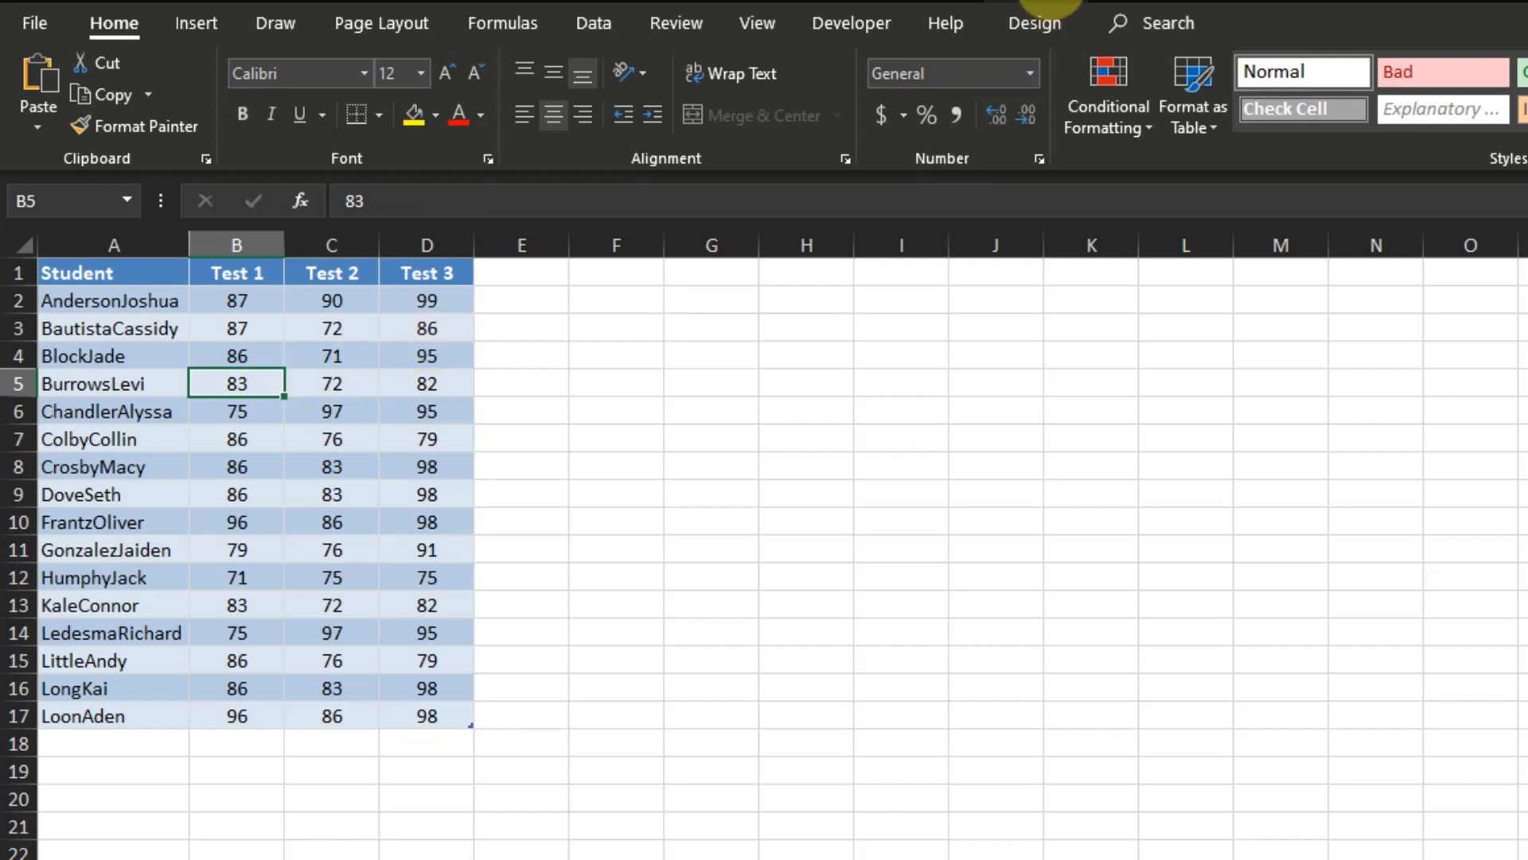
{"action": "left_click", "coordinate": [1034, 22]}
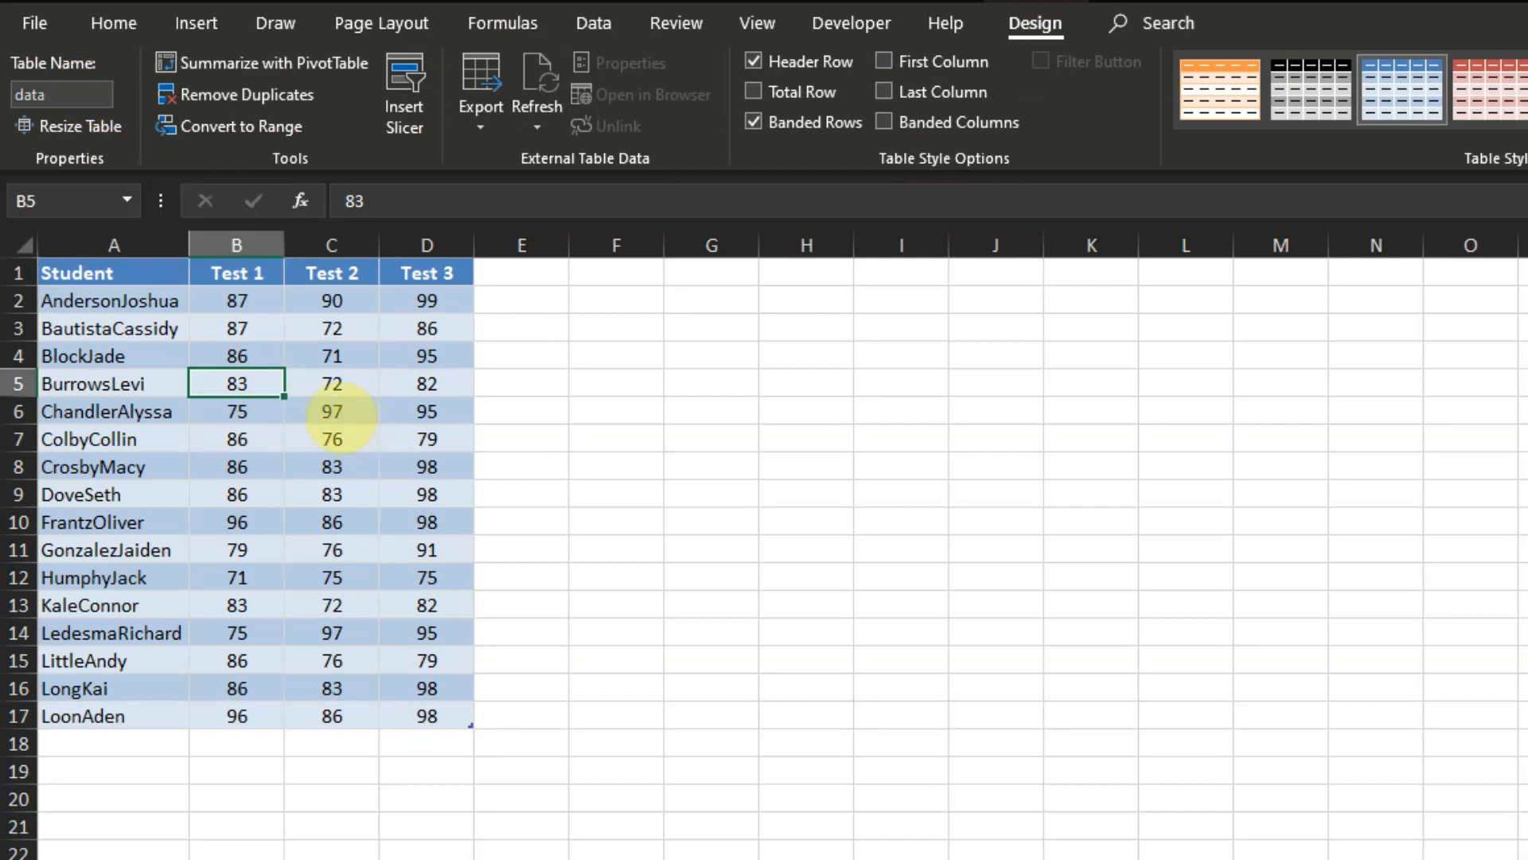
{"action": "left_click", "coordinate": [114, 273]}
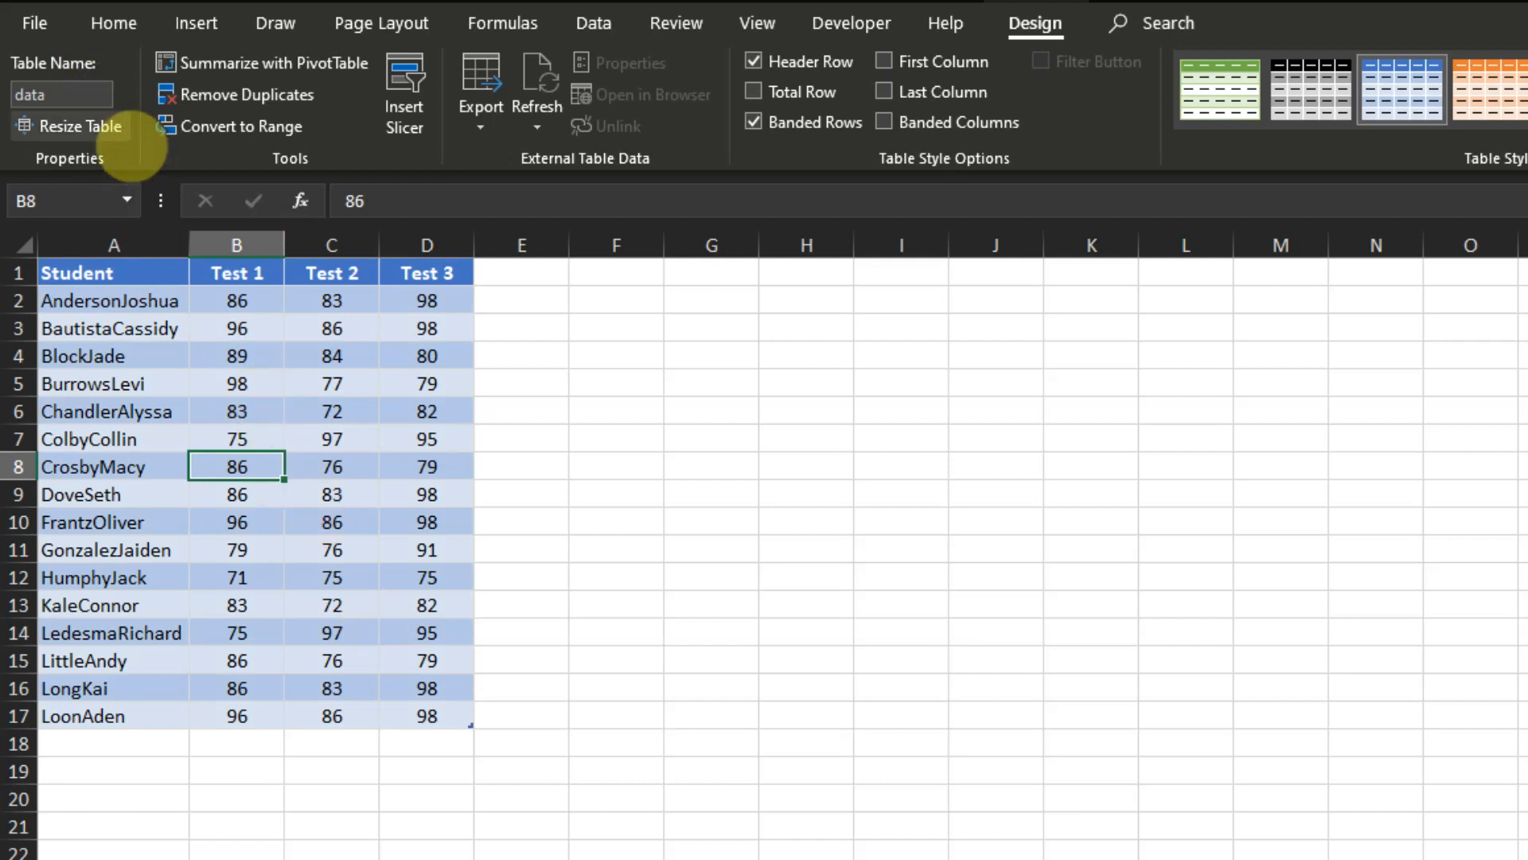
{"action": "left_click", "coordinate": [83, 93]}
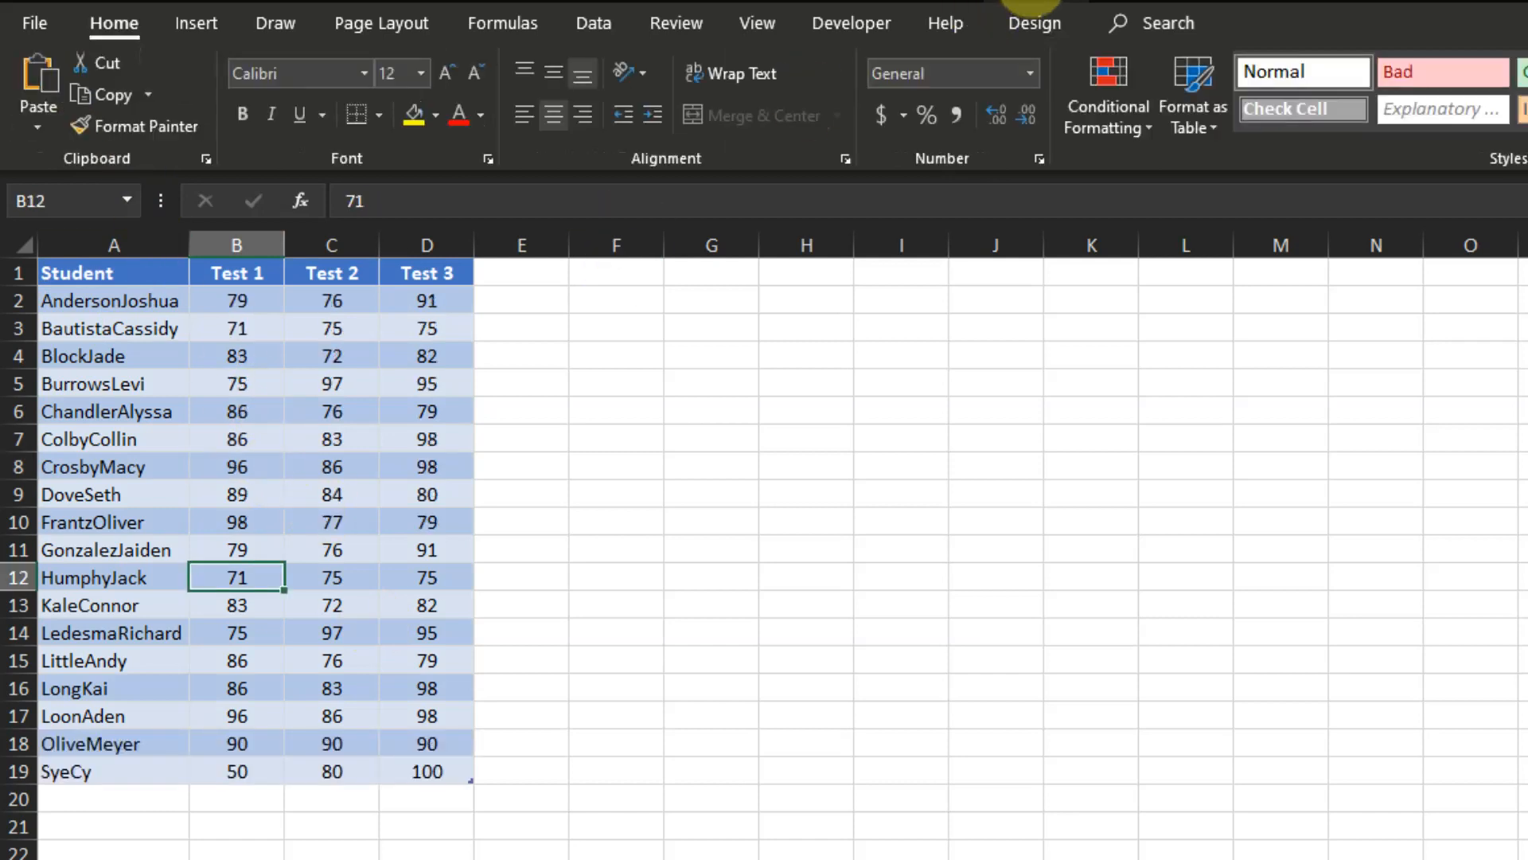
{"action": "left_click", "coordinate": [1033, 20]}
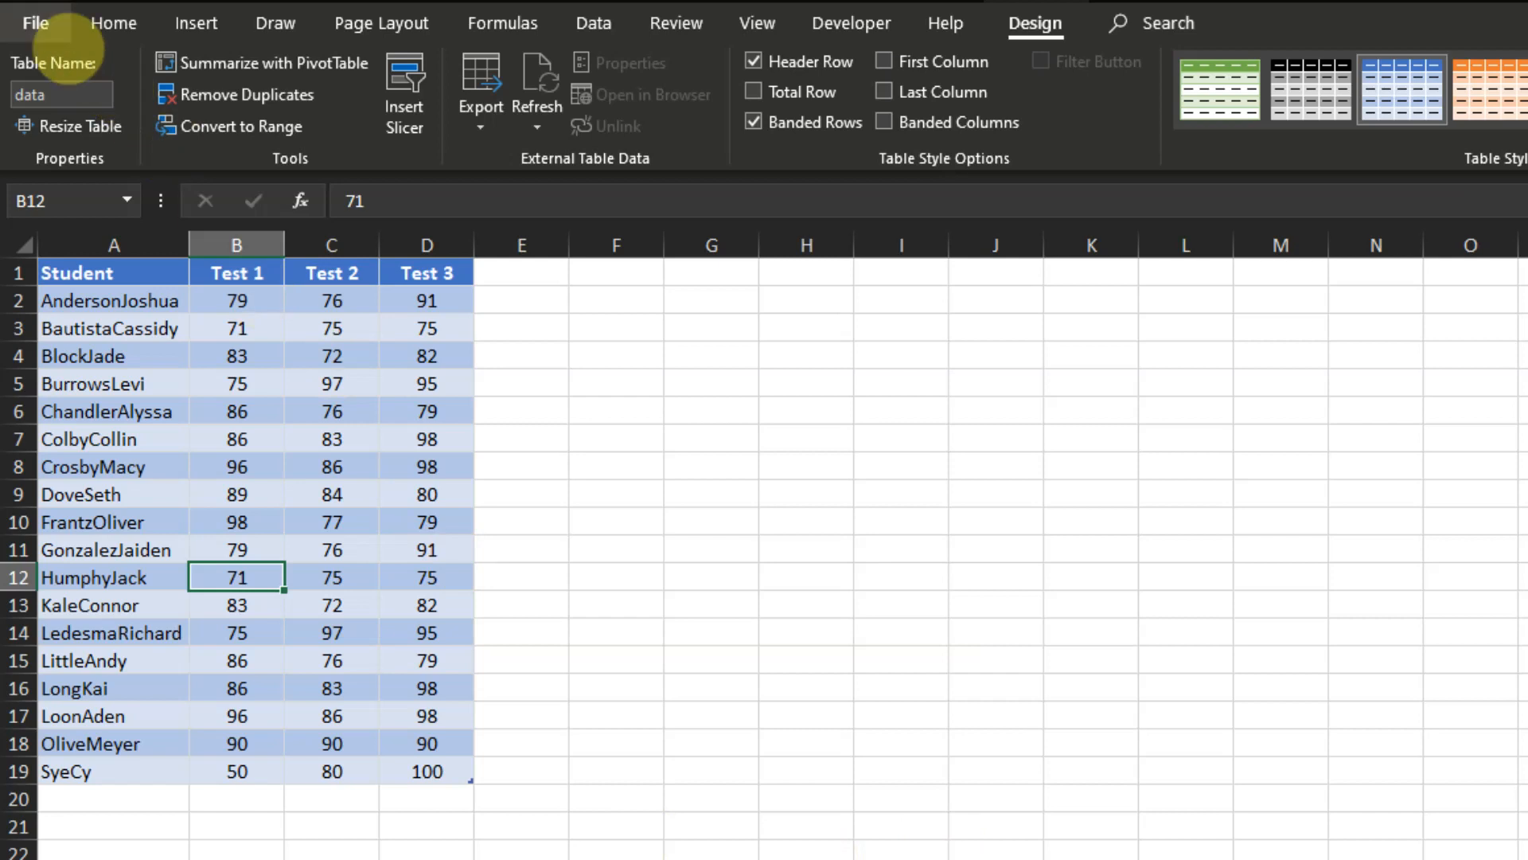
- Create a new blank workbook for the combined scores
{"action": "left_click", "coordinate": [35, 24]}
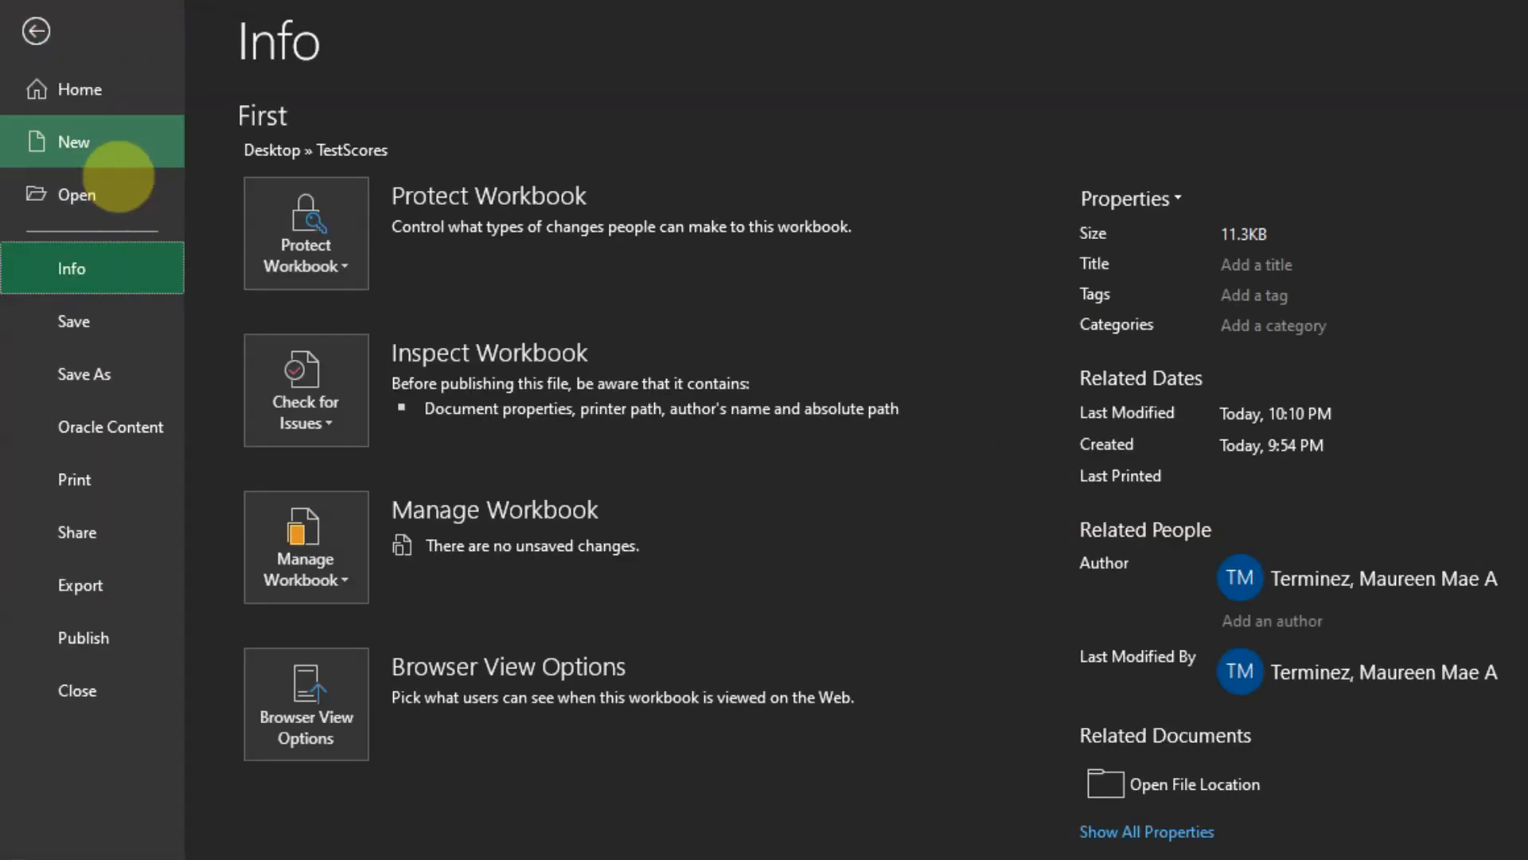
{"action": "left_click", "coordinate": [89, 142]}
{"action": "left_click", "coordinate": [392, 362]}
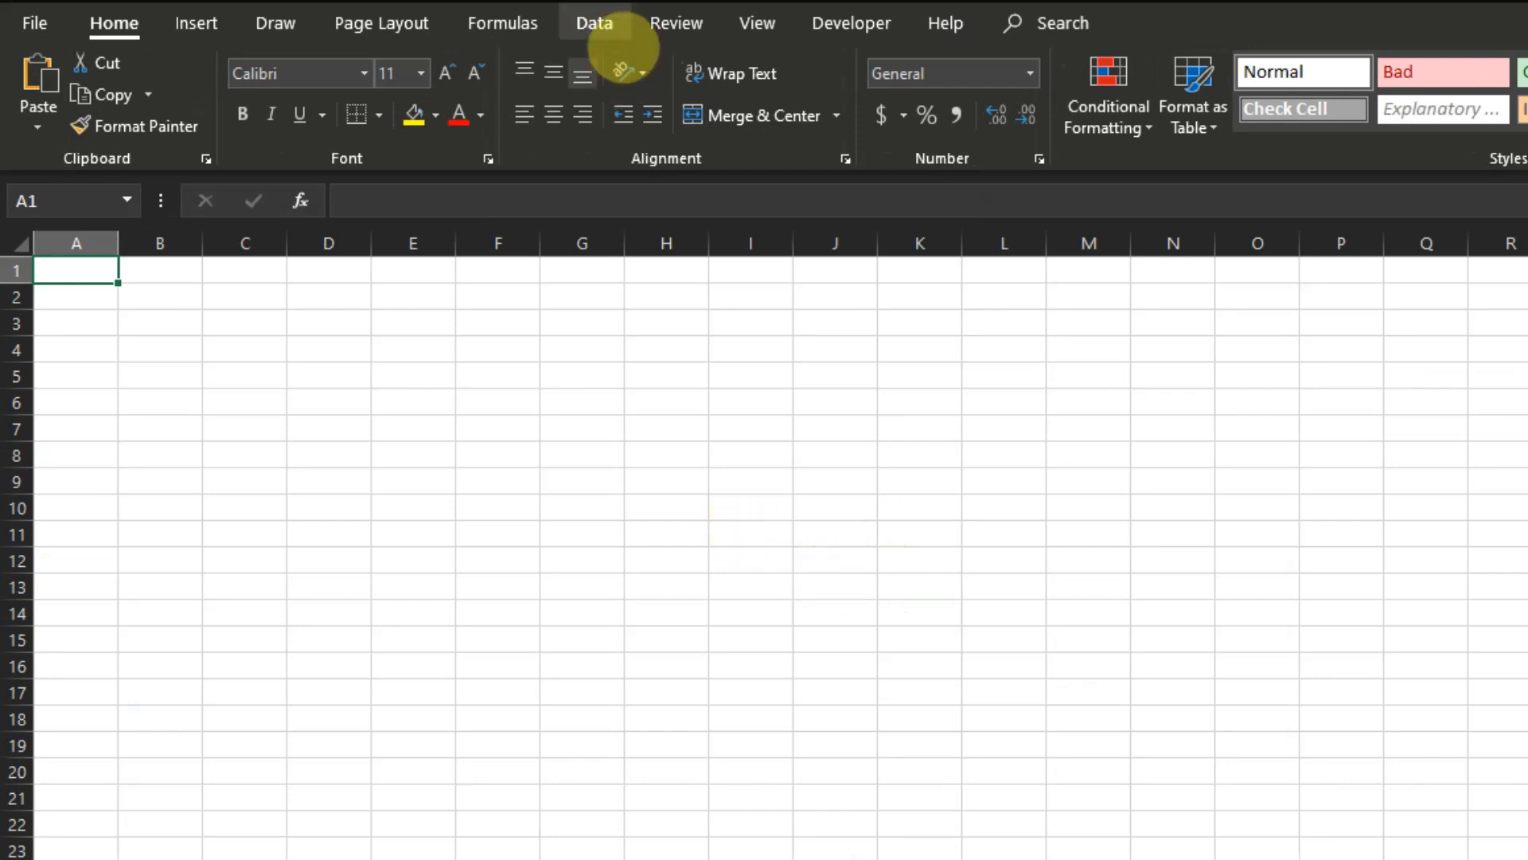
- Start a data import from a folder and choose the TestScores folder on the Desktop as the source
{"action": "left_click", "coordinate": [605, 28]}
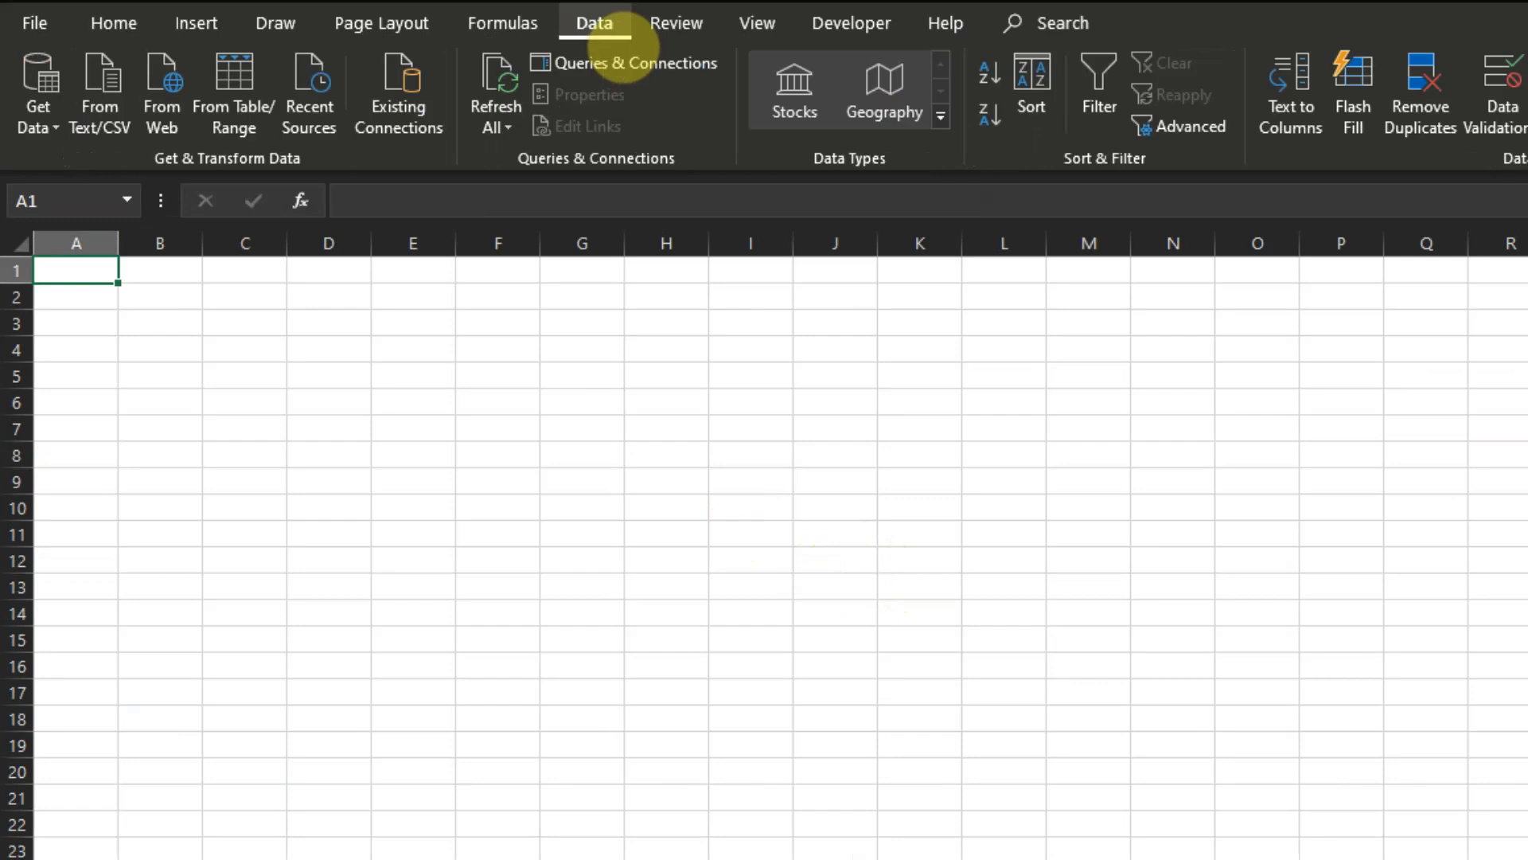
{"action": "left_click", "coordinate": [39, 88]}
{"action": "mouse_move", "coordinate": [263, 172]}
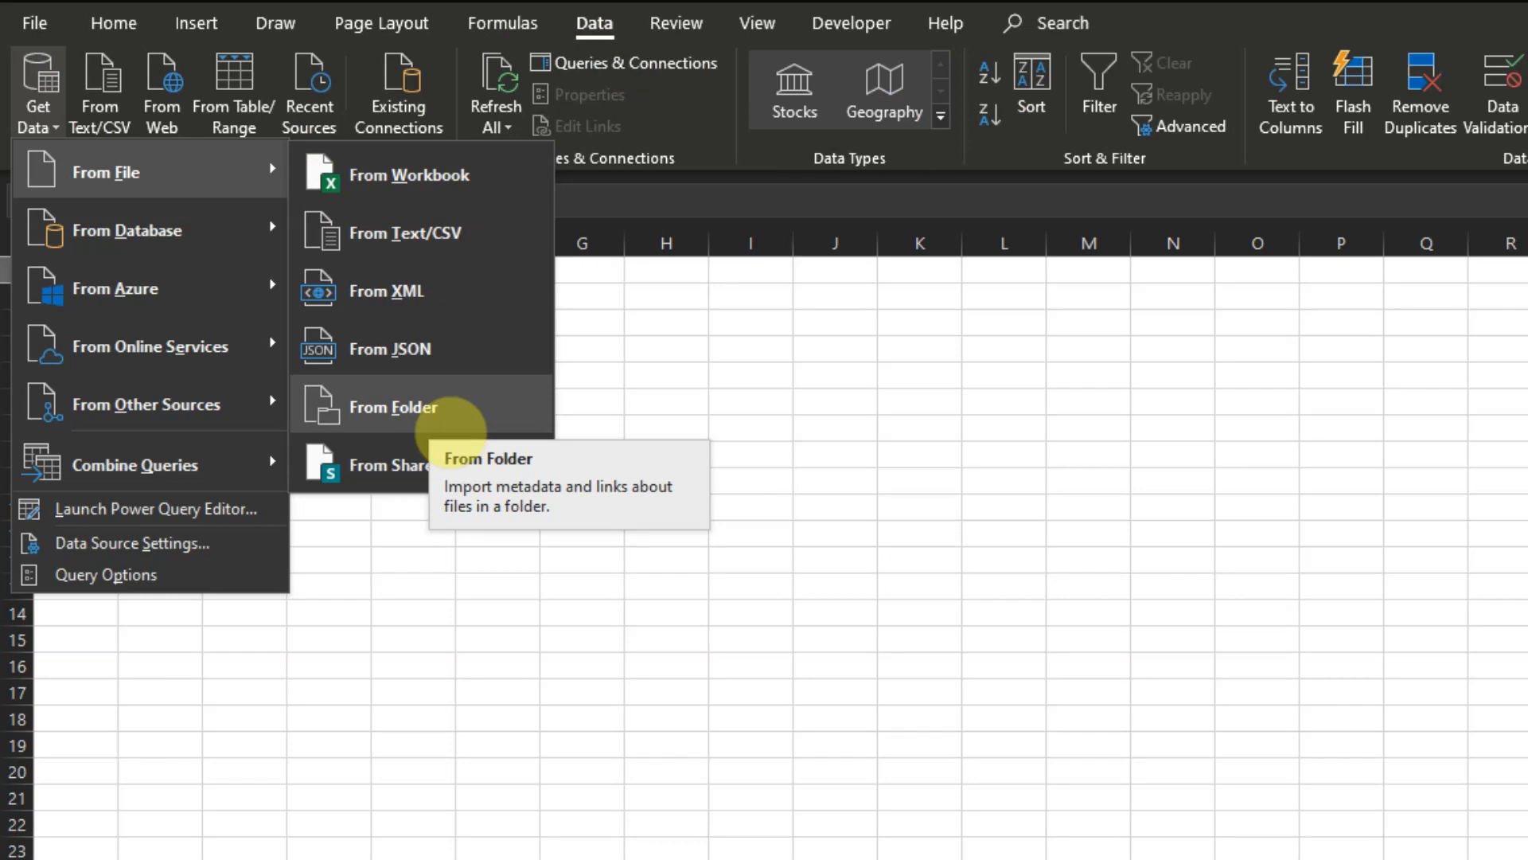
{"action": "left_click", "coordinate": [450, 428]}
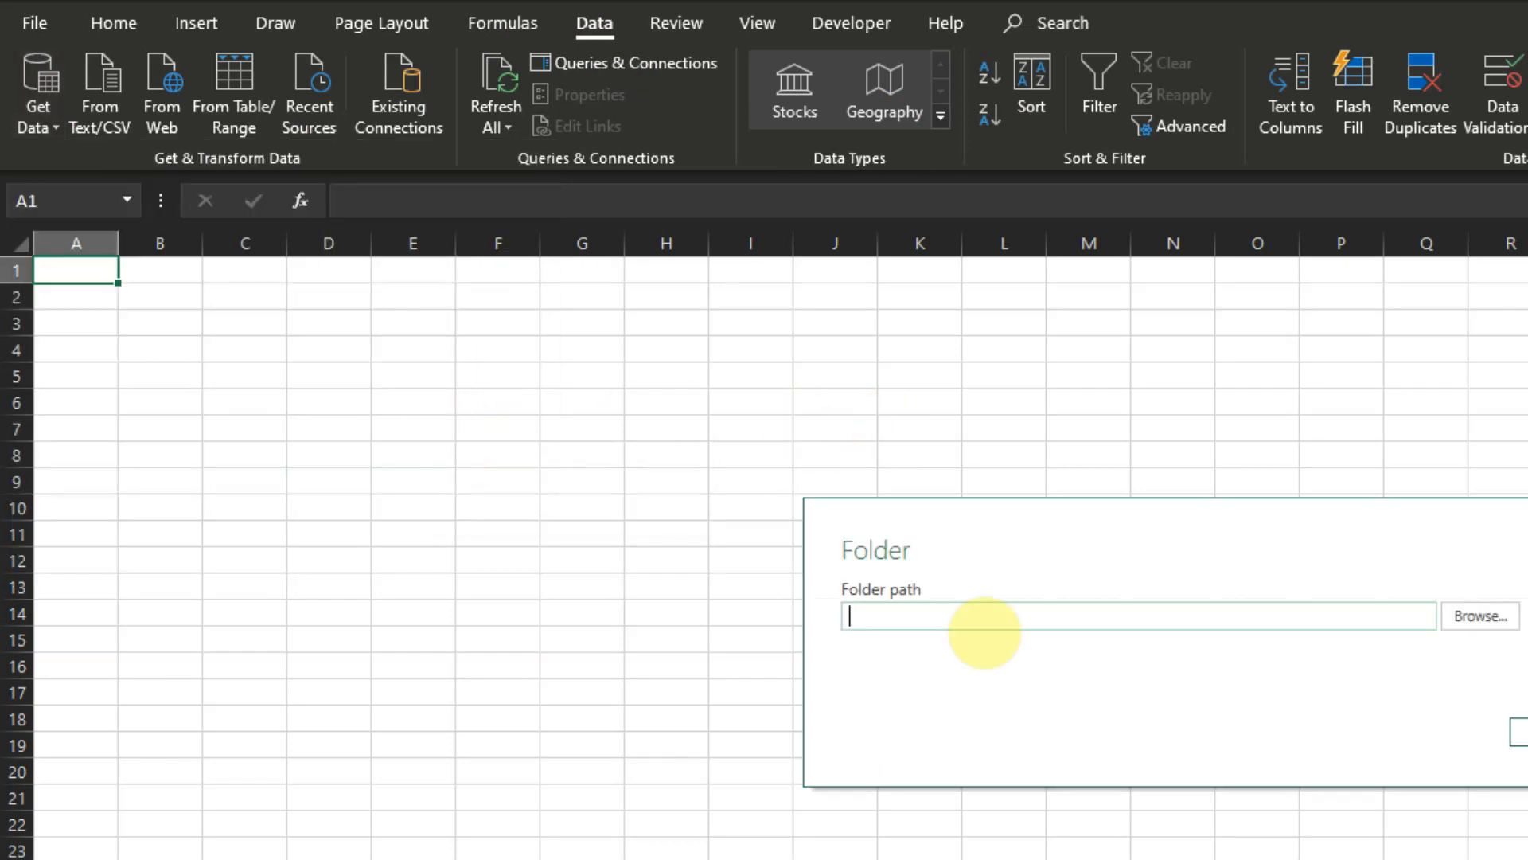
{"action": "key", "text": "ctrl+v"}
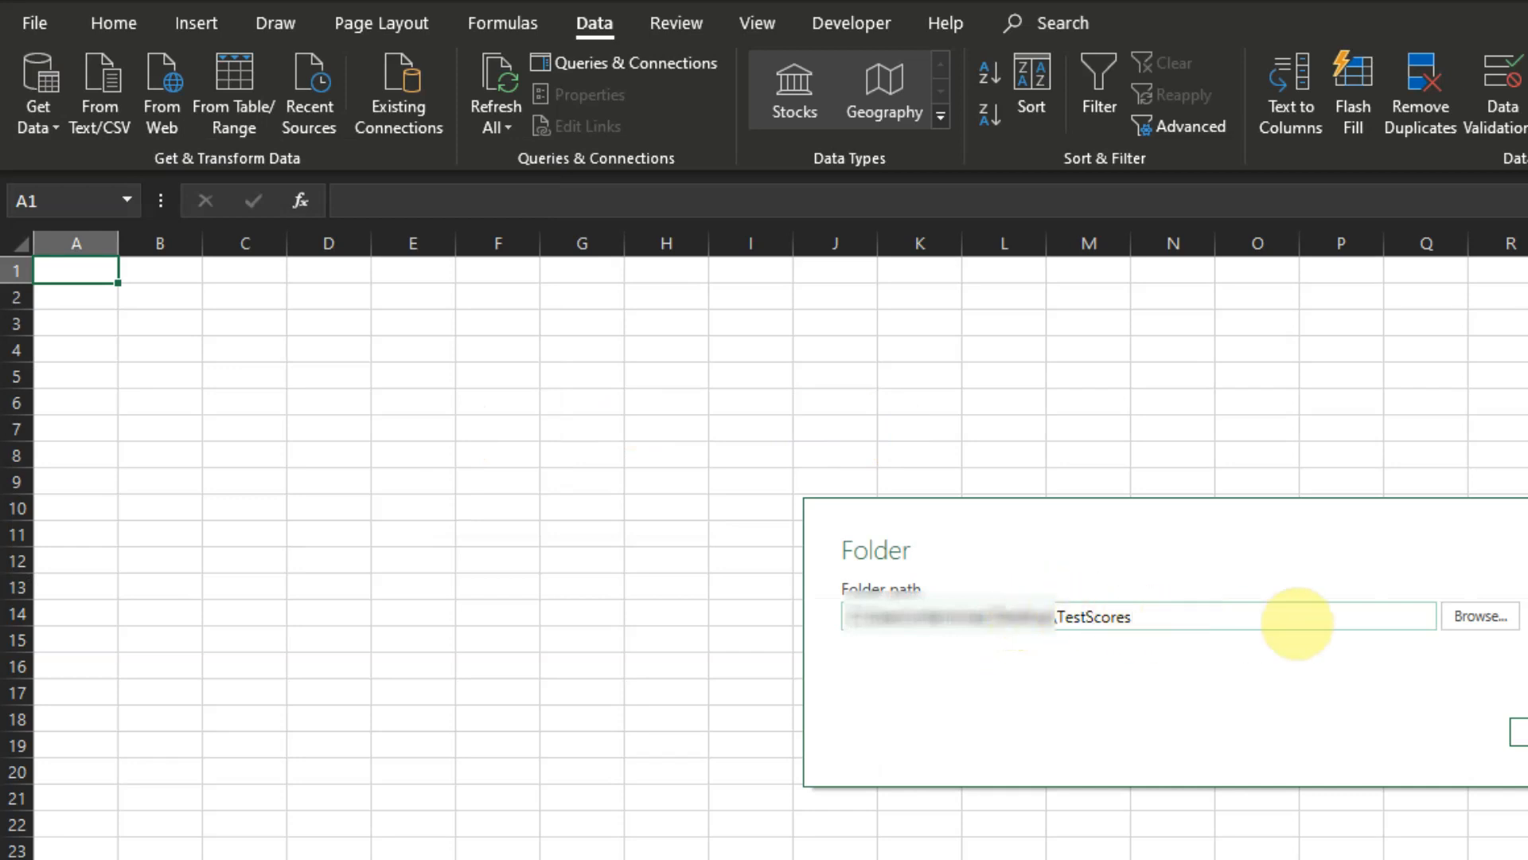
{"action": "left_click", "coordinate": [1479, 616]}
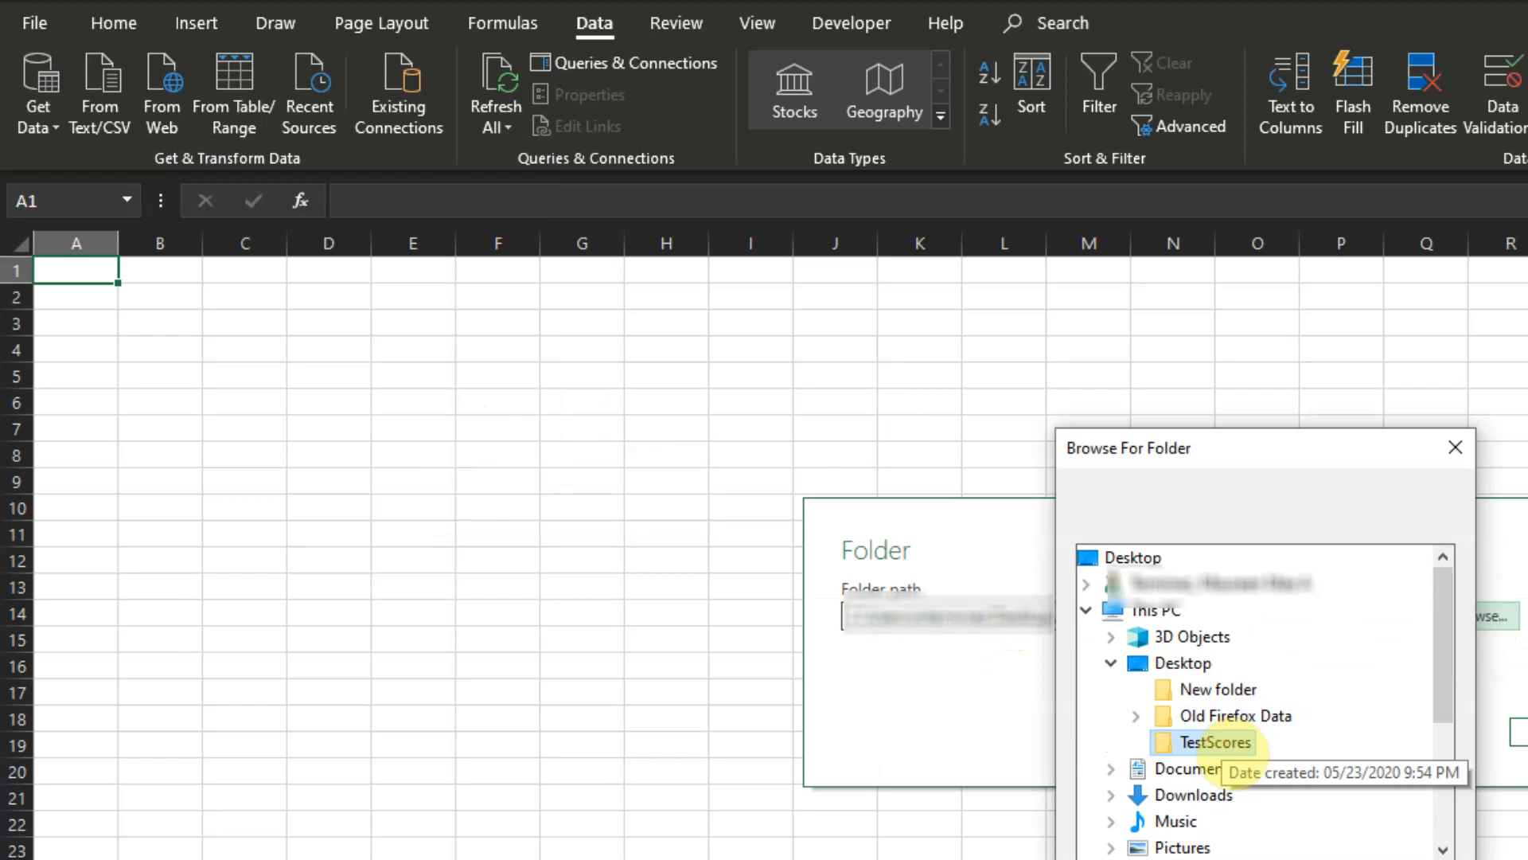
{"action": "left_click", "coordinate": [1310, 859]}
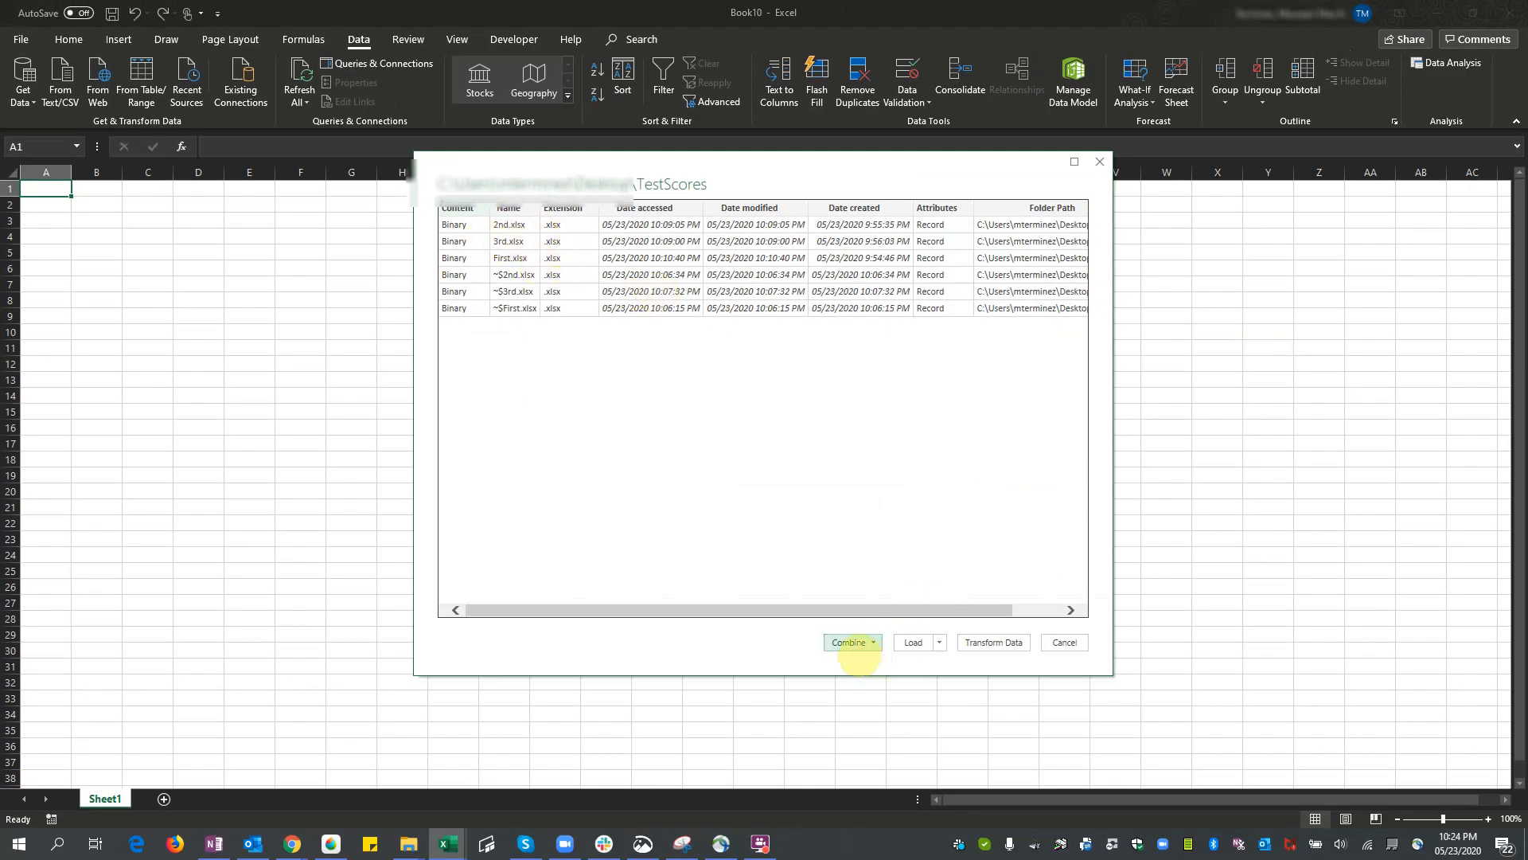
- Combine and load the folder's files, using First.xlsx as the sample file and the data table as the object to extract
{"action": "left_click", "coordinate": [873, 644]}
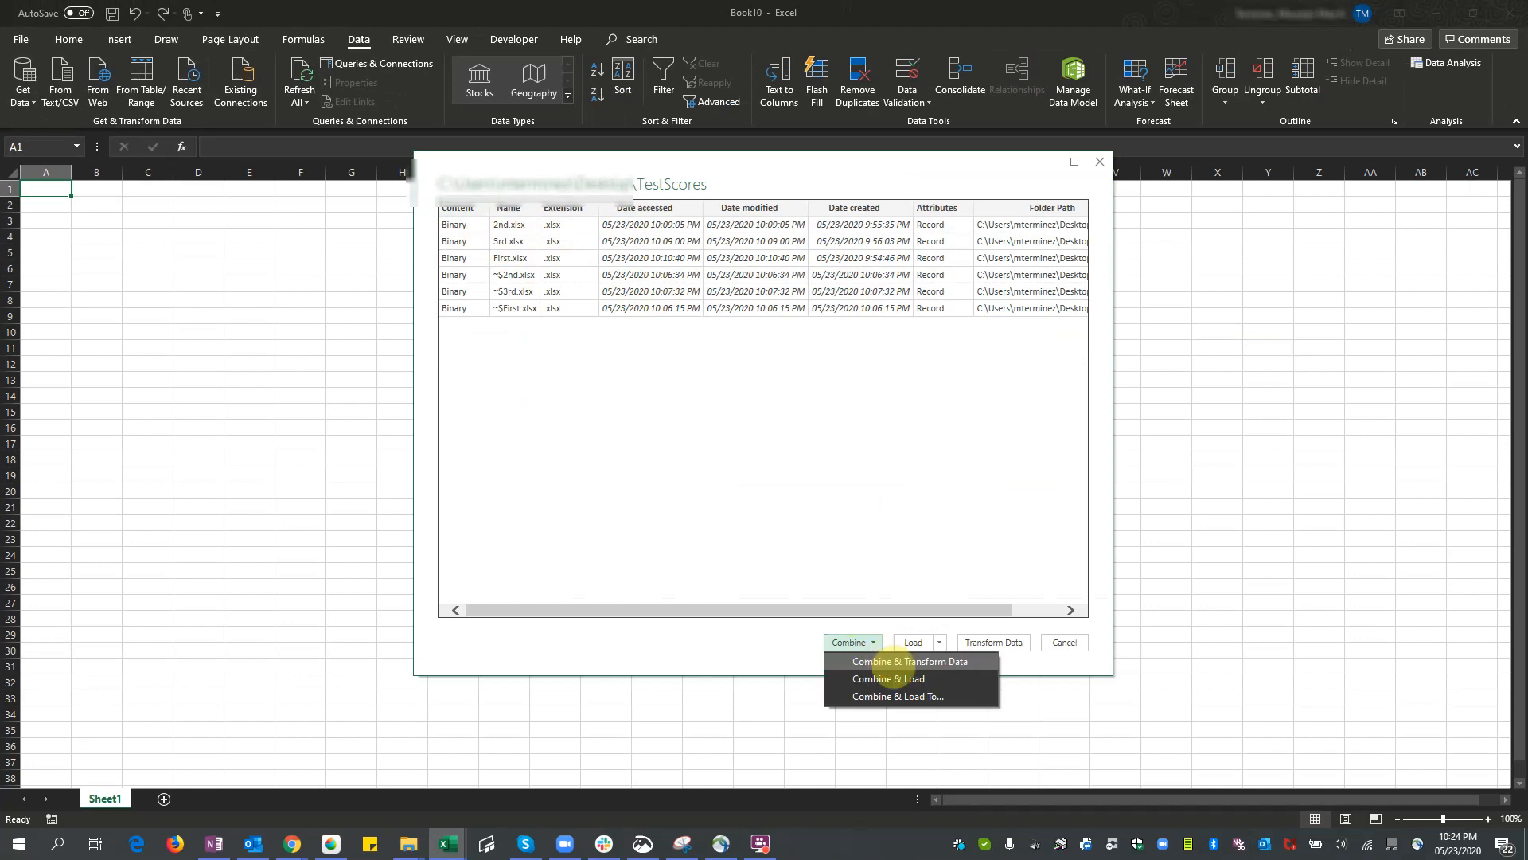
{"action": "left_click", "coordinate": [900, 681]}
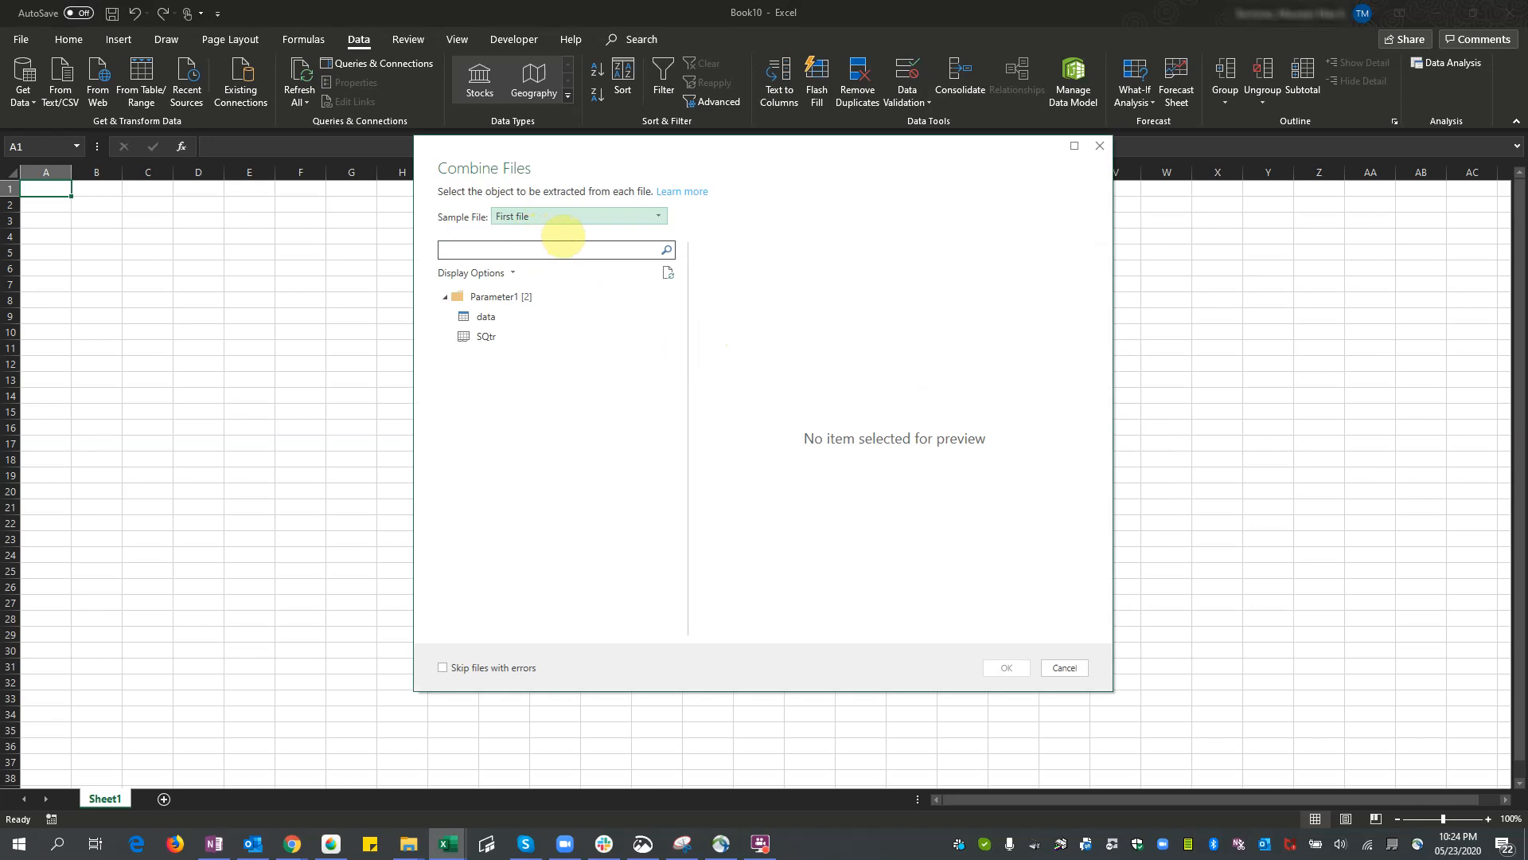
{"action": "left_click", "coordinate": [577, 218]}
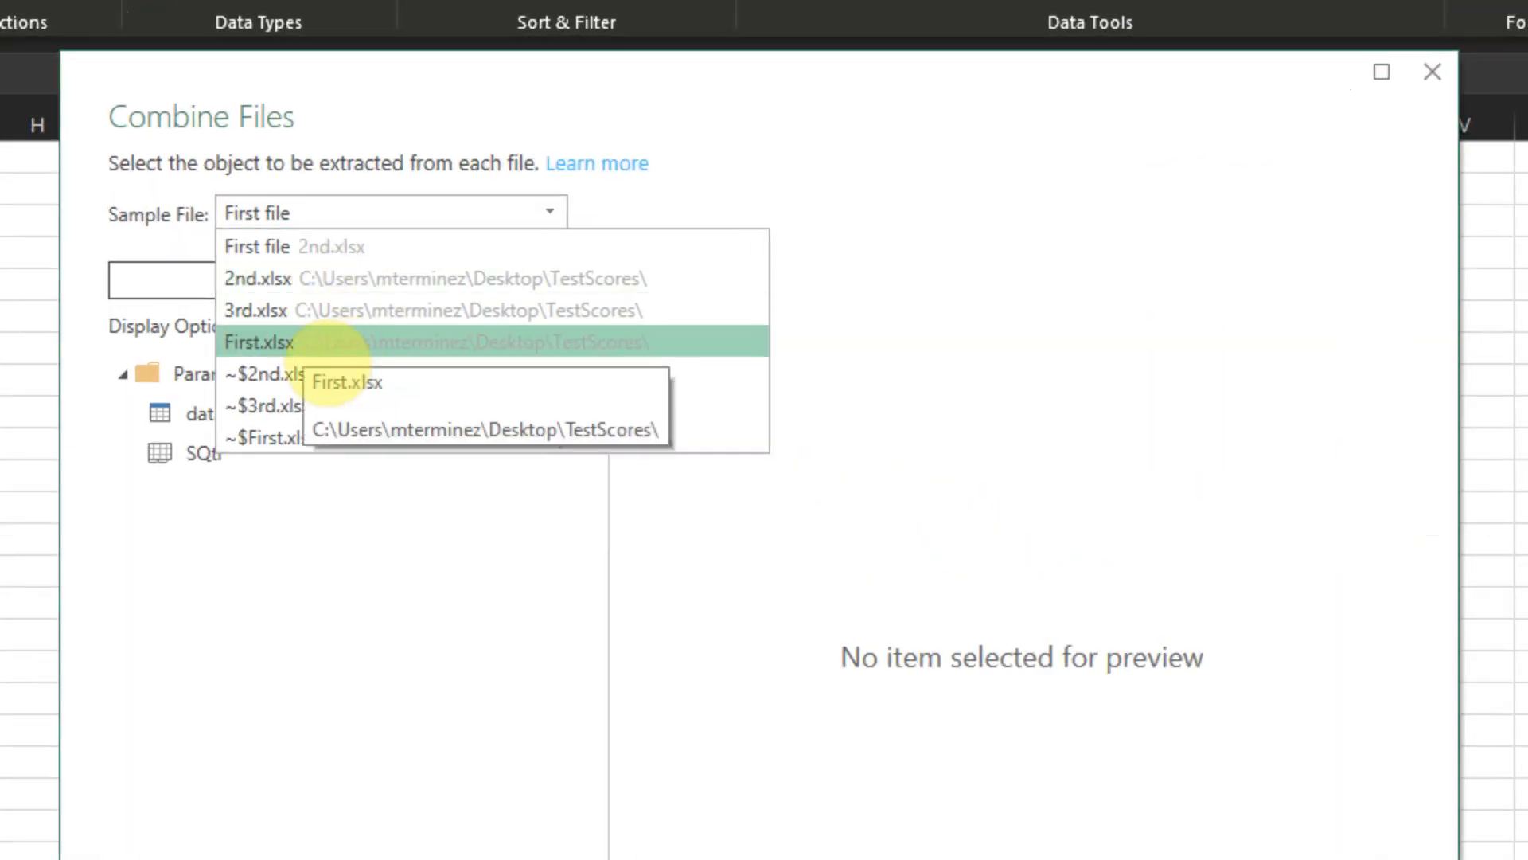
{"action": "left_click", "coordinate": [328, 344]}
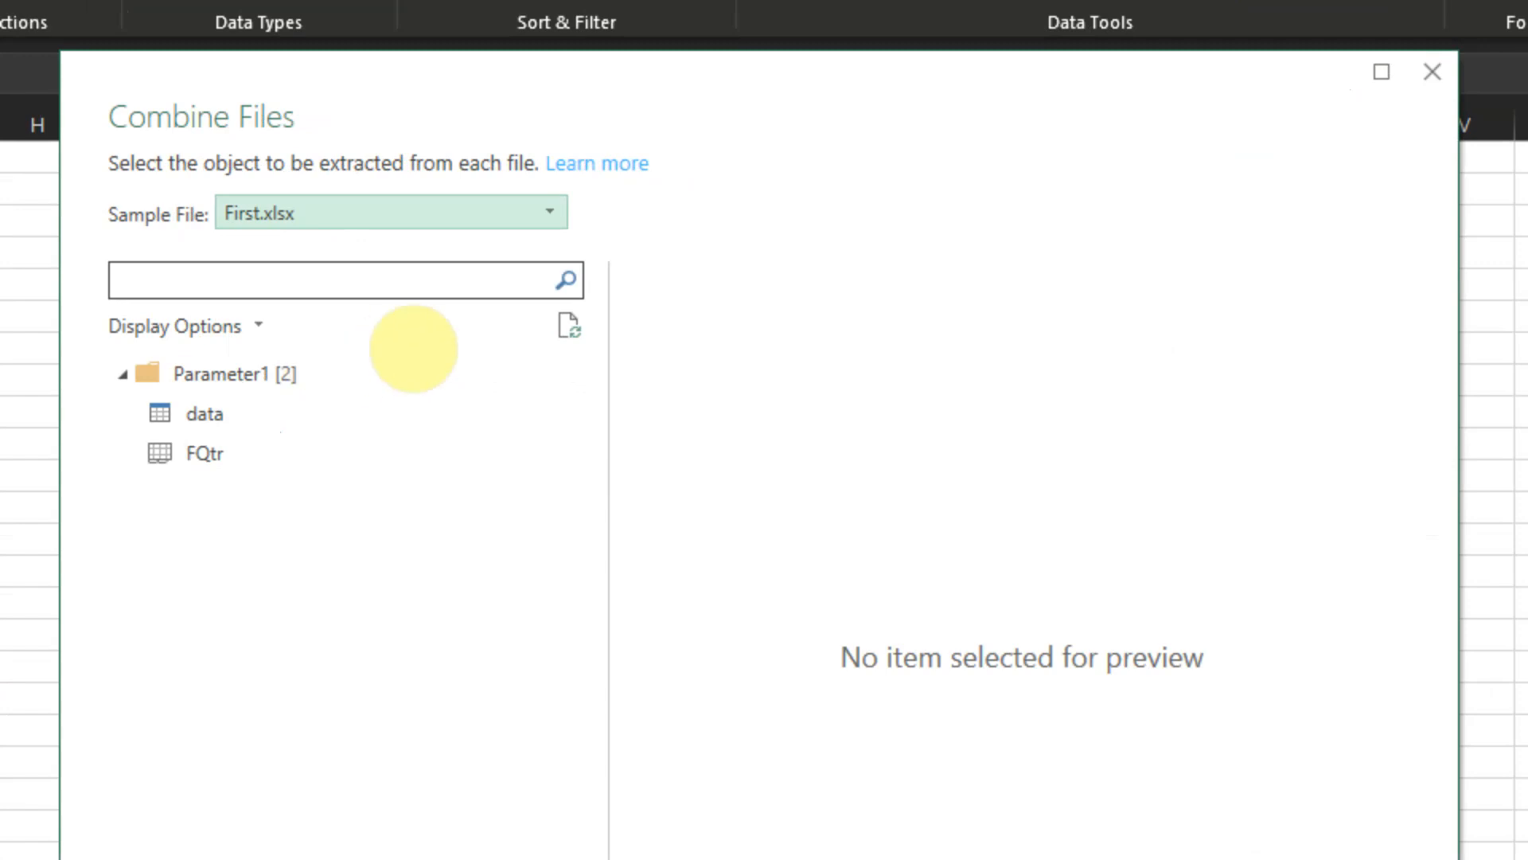
{"action": "left_click", "coordinate": [237, 417]}
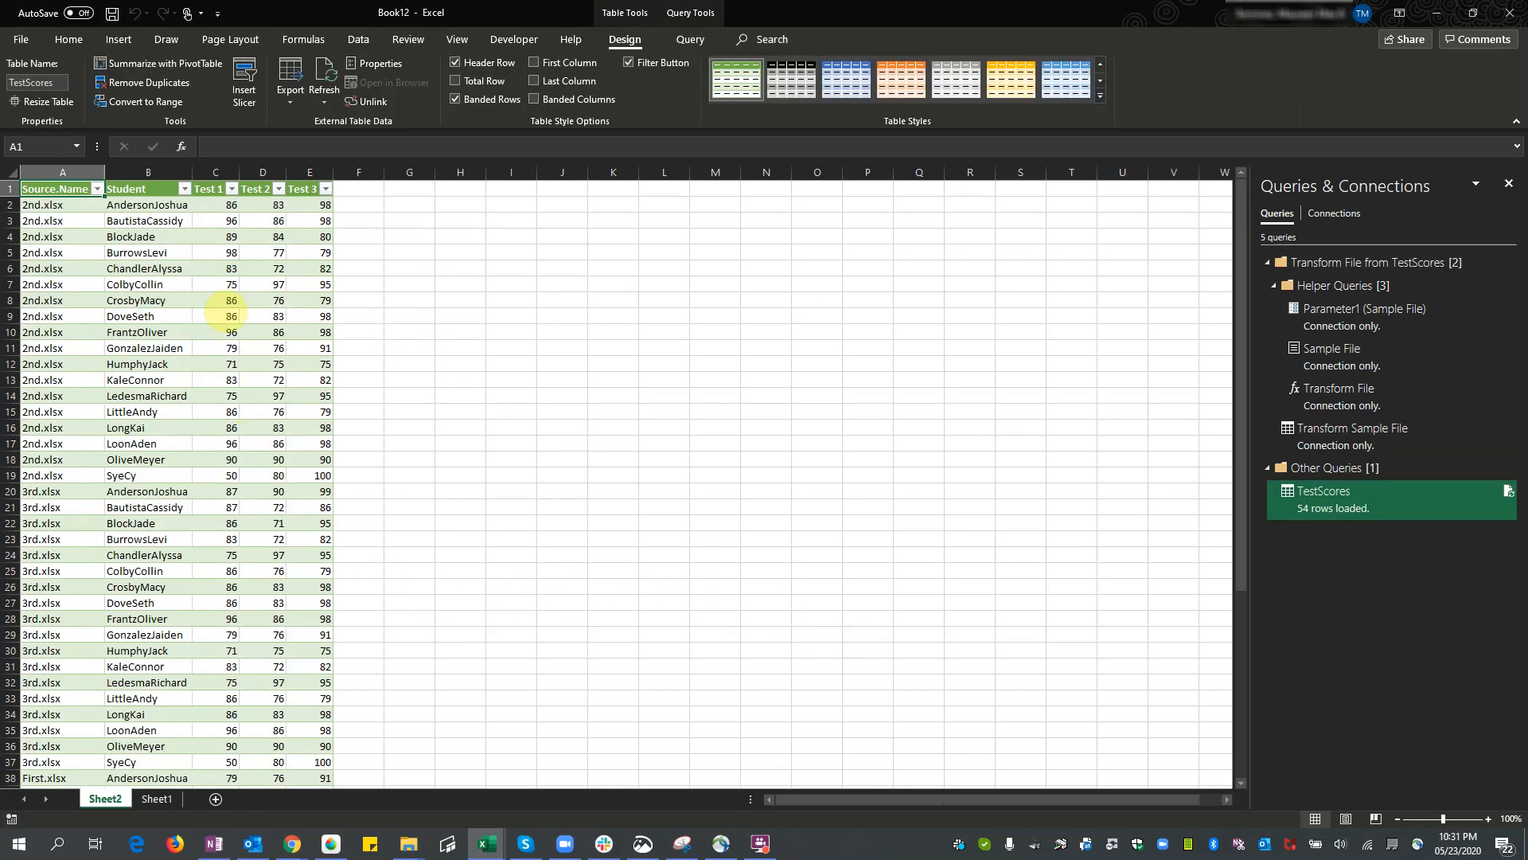
- Look through the combined table and its Source.Name column to see which file each row comes from
{"action": "scroll", "coordinate": [230, 390], "scroll_direction": "down", "scroll_amount": 2}
{"action": "scroll", "coordinate": [269, 540], "scroll_direction": "up", "scroll_amount": 2}
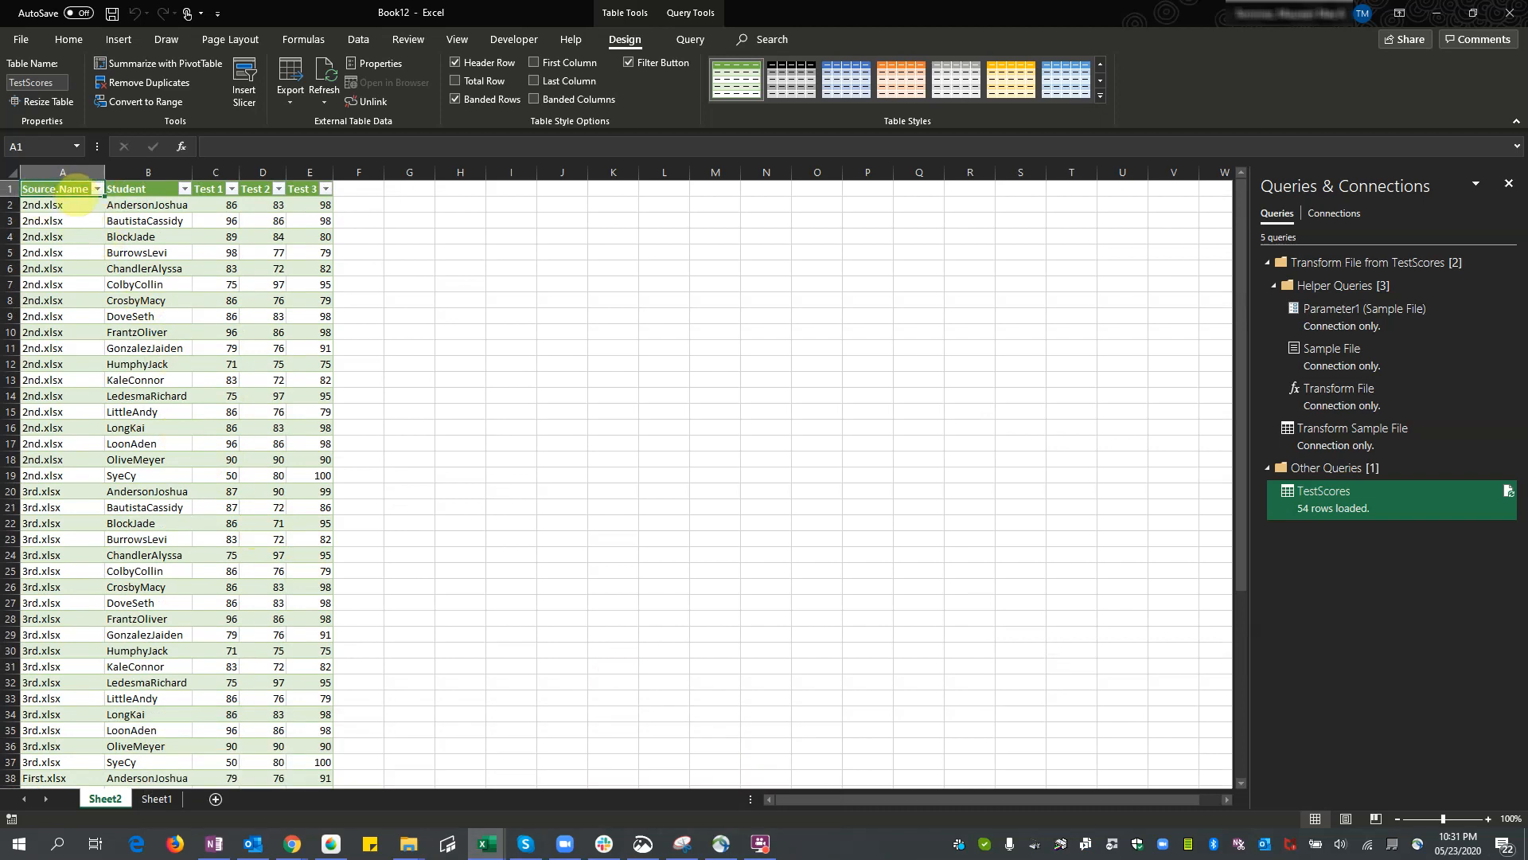
{"action": "left_click", "coordinate": [75, 191]}
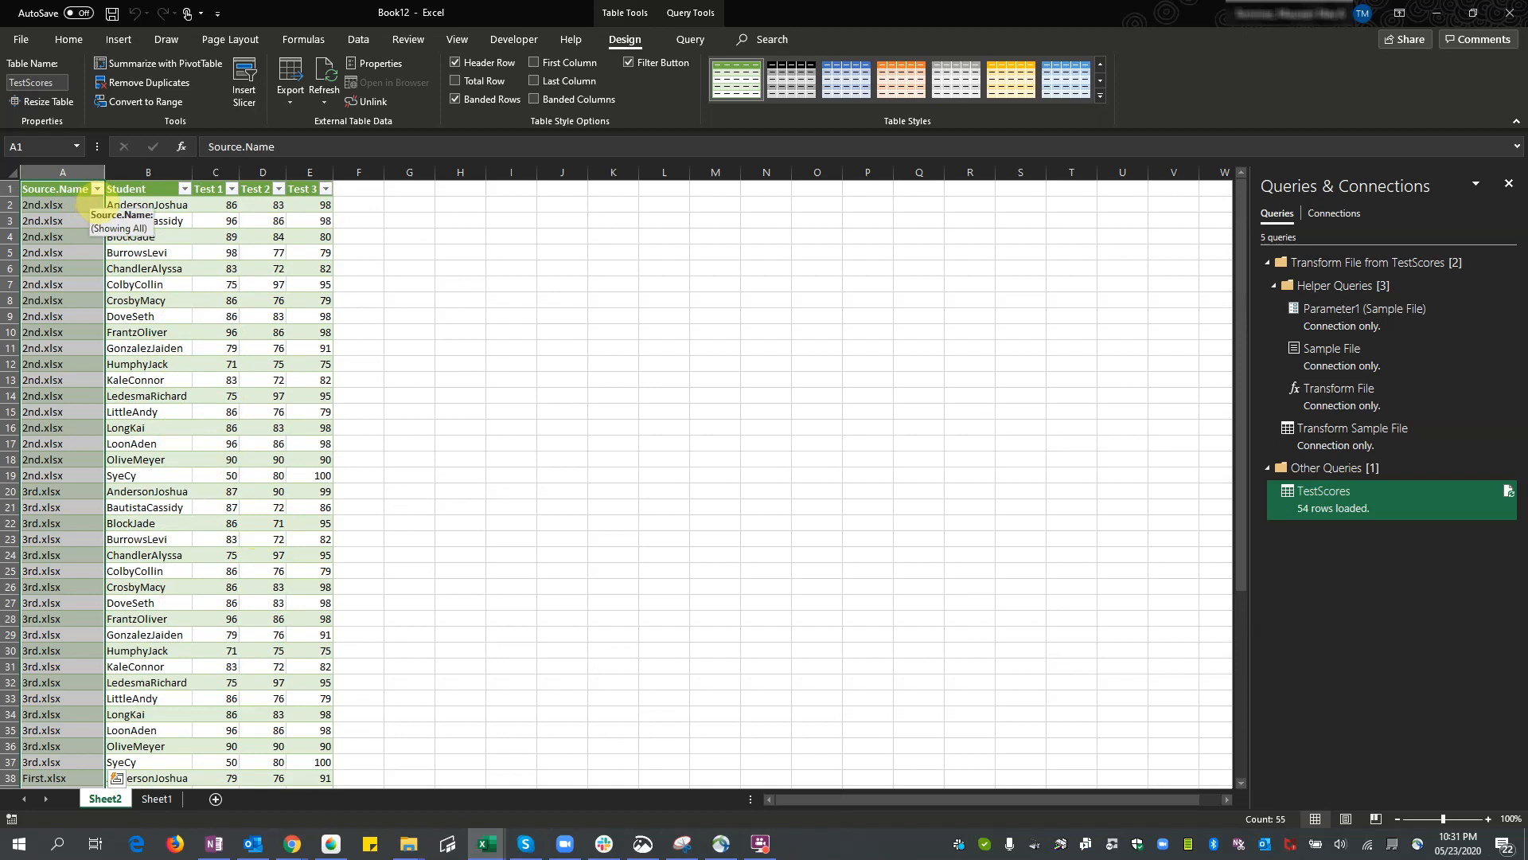
{"action": "scroll", "coordinate": [94, 335], "scroll_direction": "down", "scroll_amount": 5}
{"action": "scroll", "coordinate": [97, 335], "scroll_direction": "up", "scroll_amount": 5}
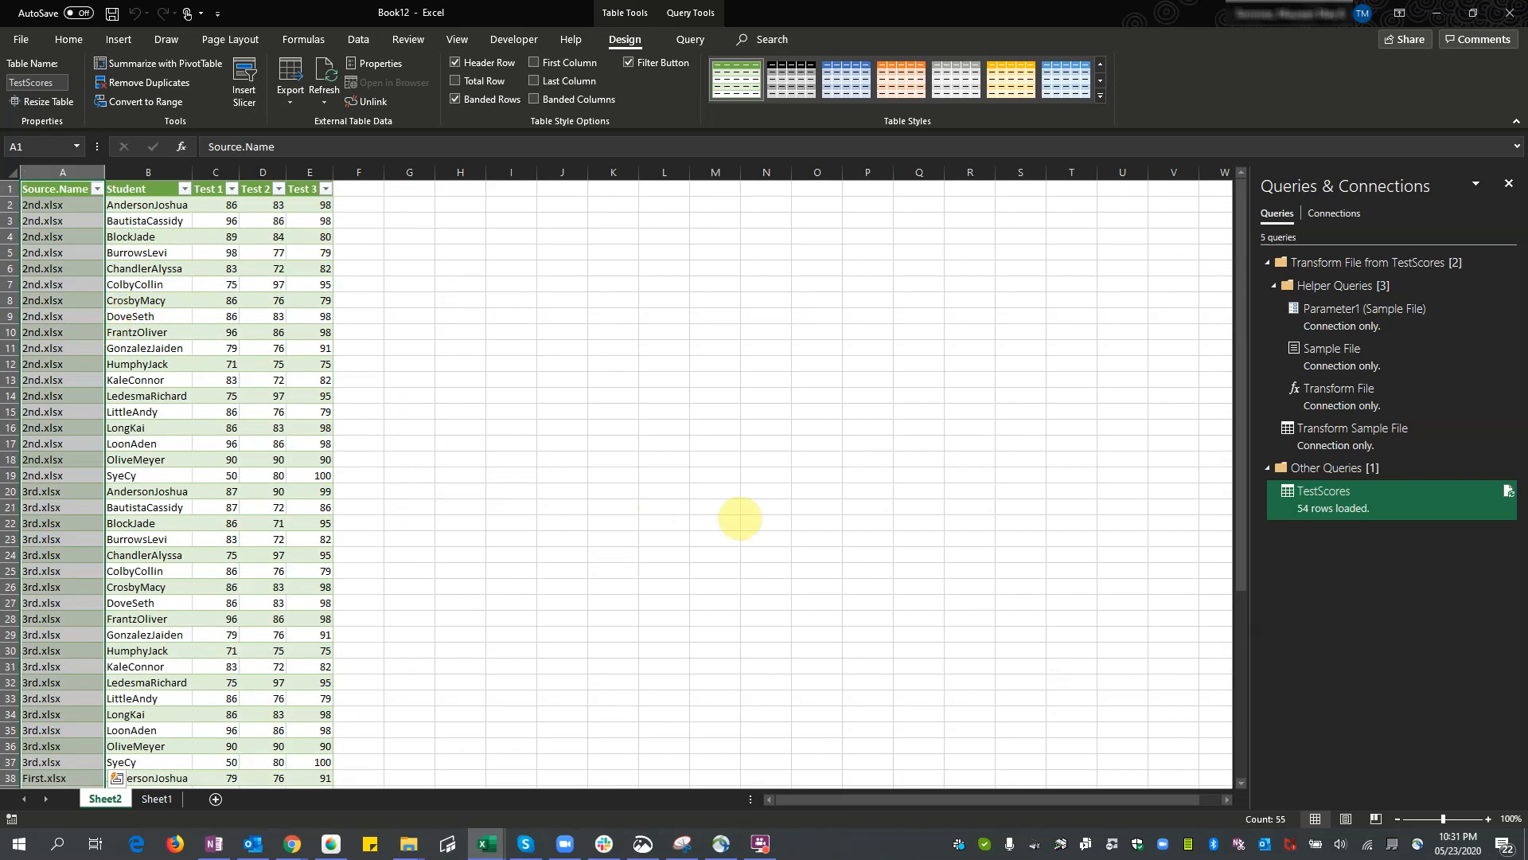
- Switch to the TestScores folder in File Explorer and duplicate 3rd.xlsx there
{"action": "left_click", "coordinate": [408, 844]}
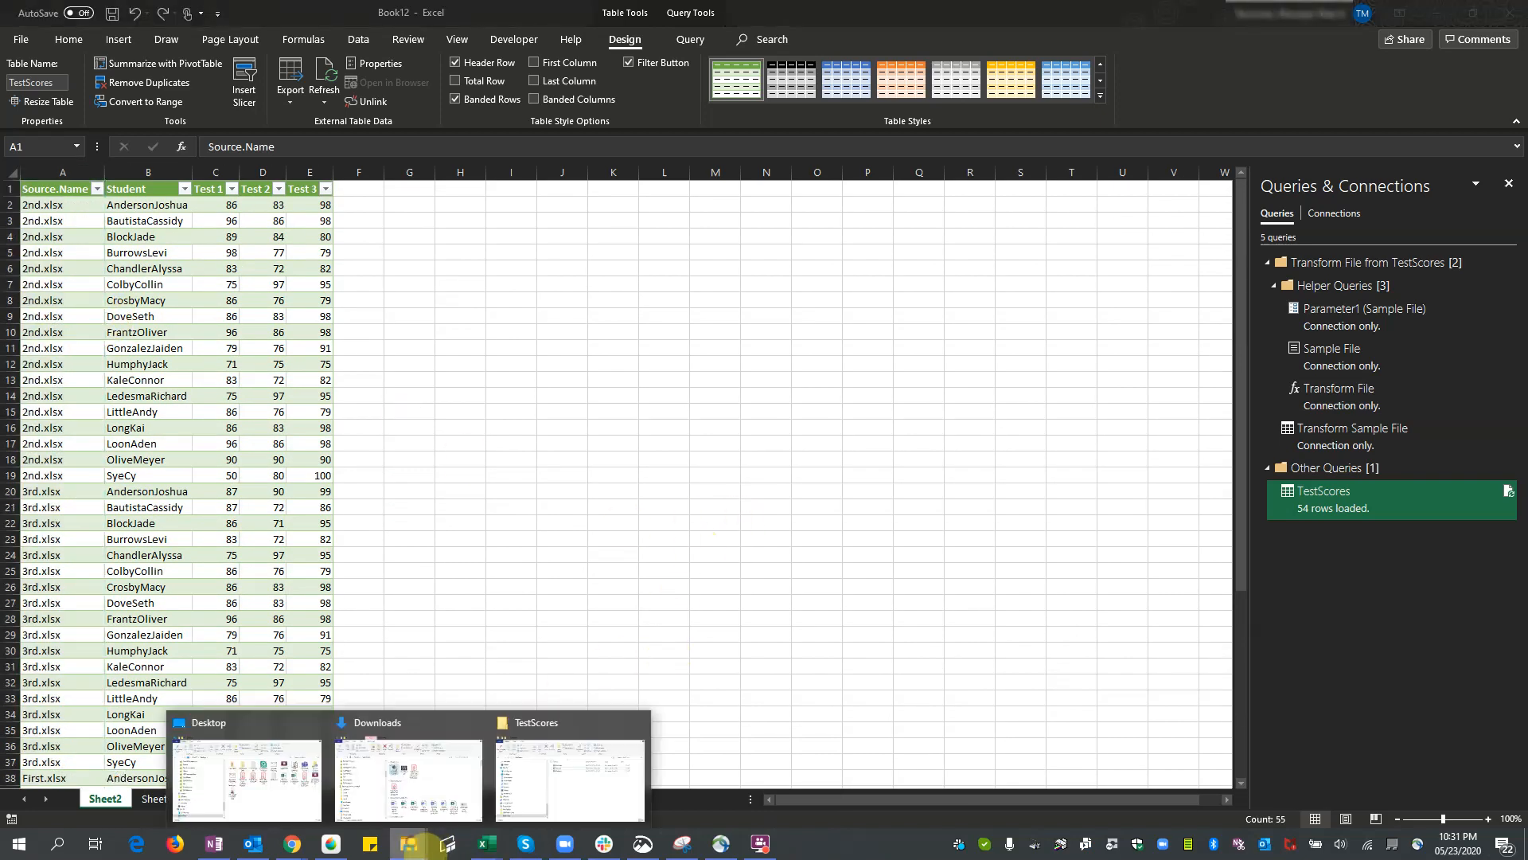
{"action": "left_click", "coordinate": [546, 784]}
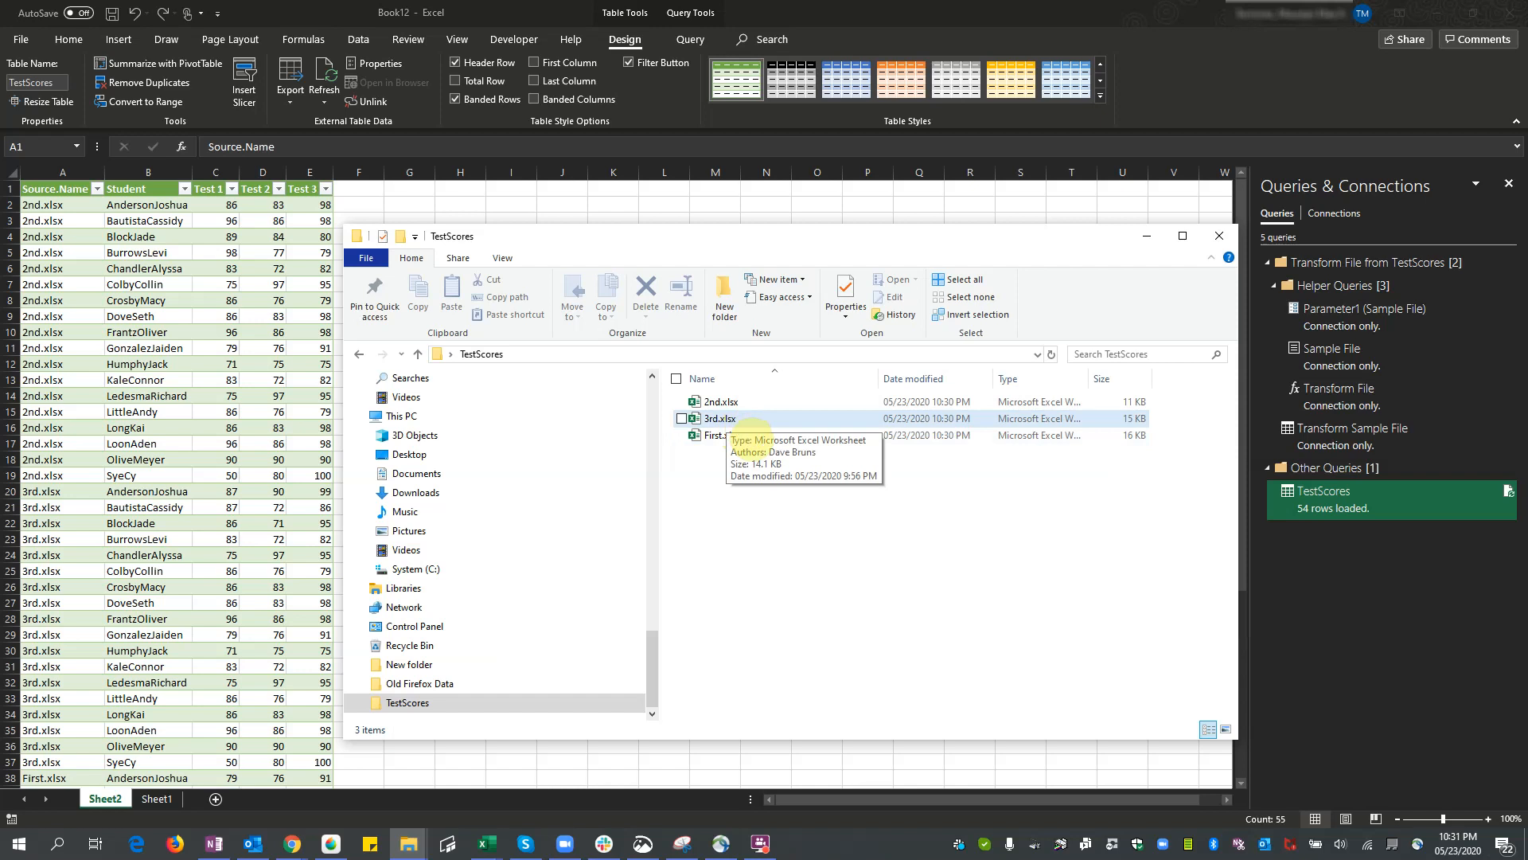
{"action": "double_click", "coordinate": [714, 417]}
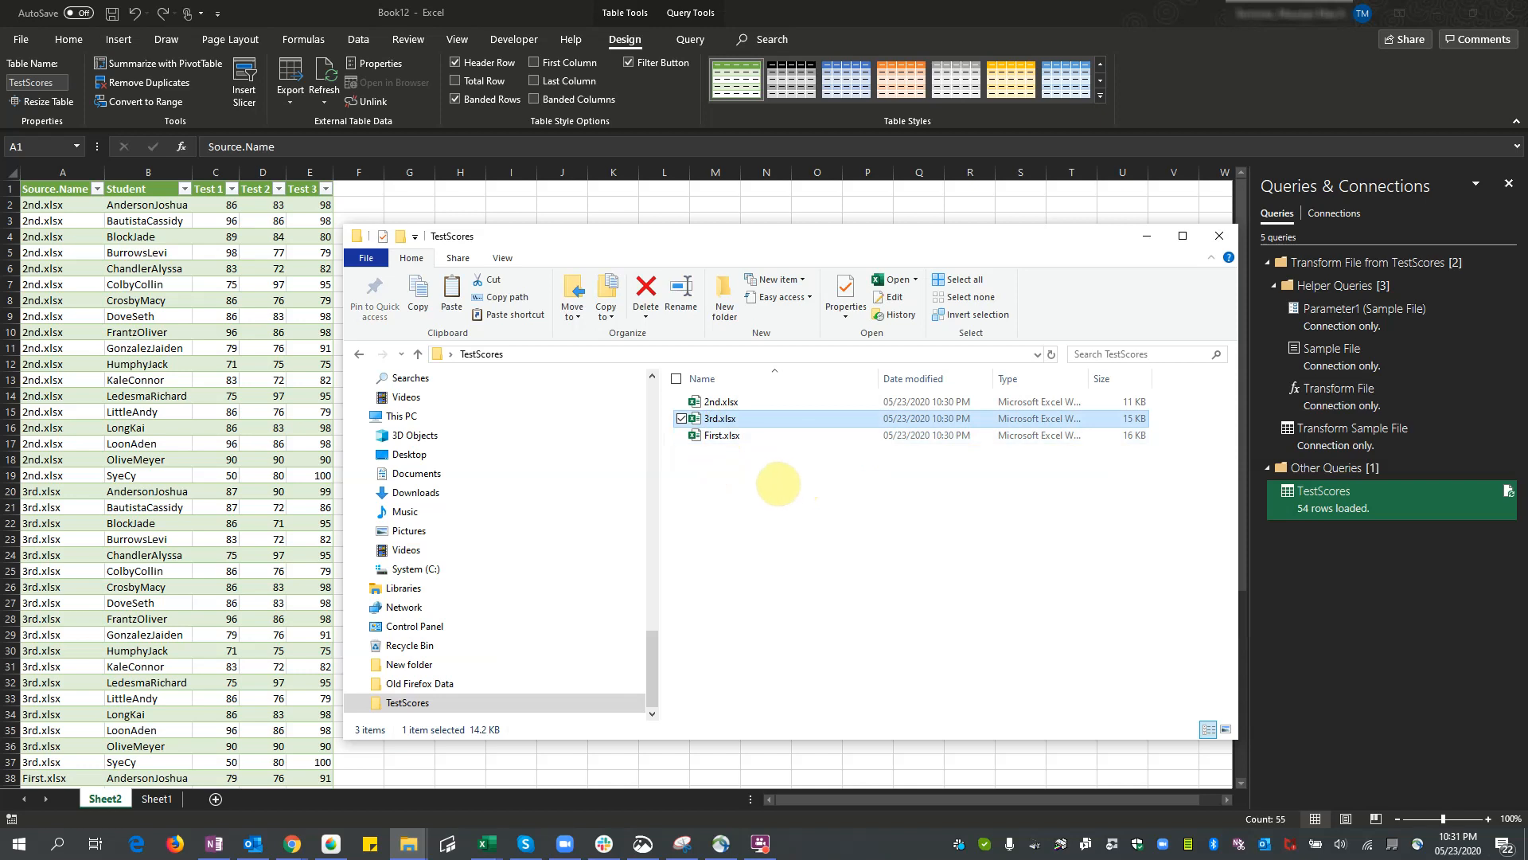
{"action": "key", "text": "ctrl+v"}
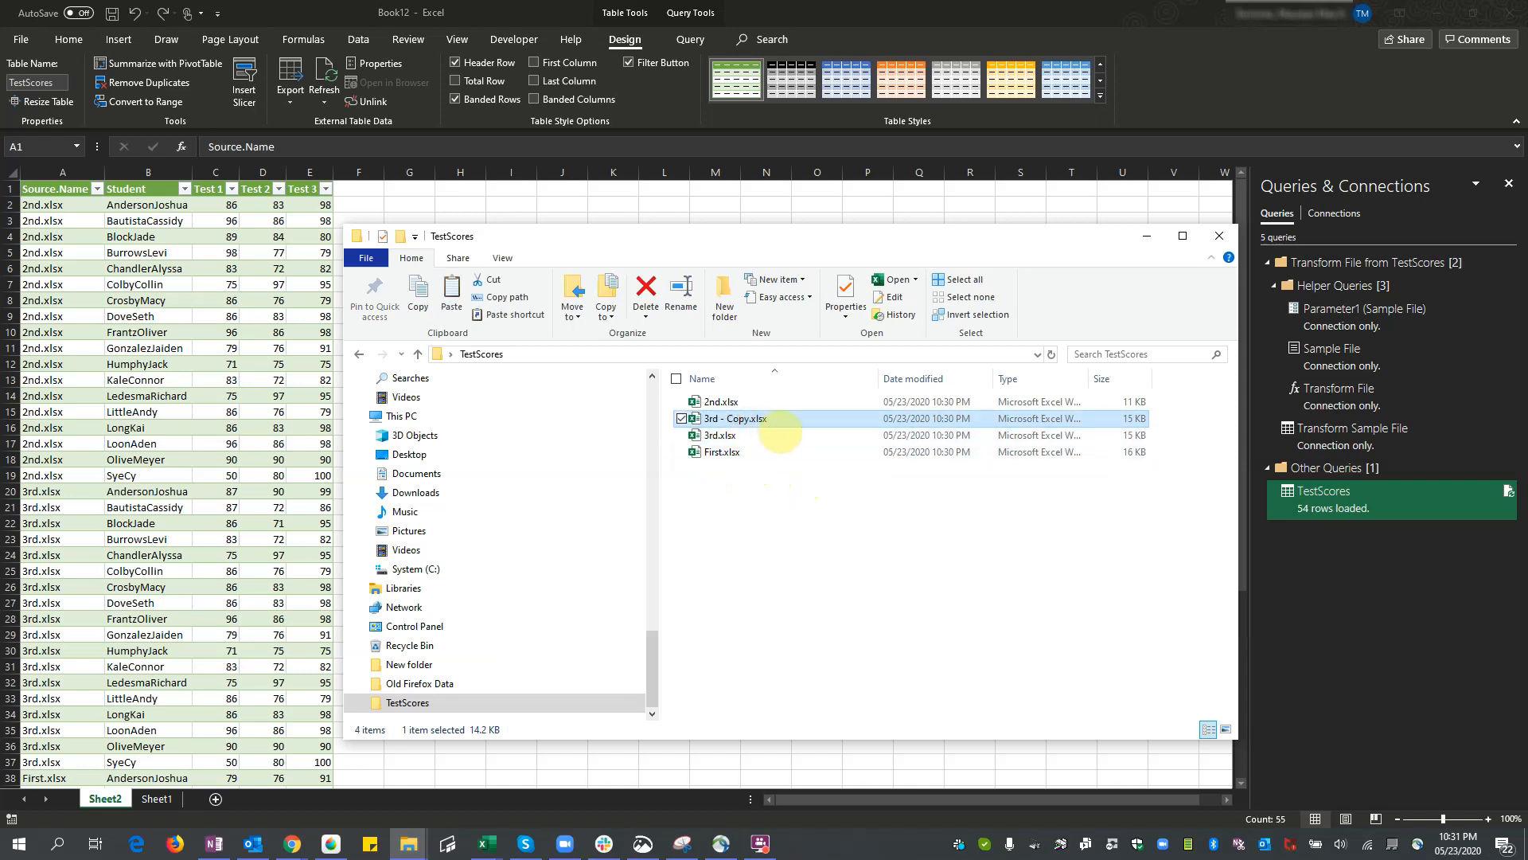
- Rename the copied workbook as 4th.xlsx
{"action": "left_click", "coordinate": [737, 419]}
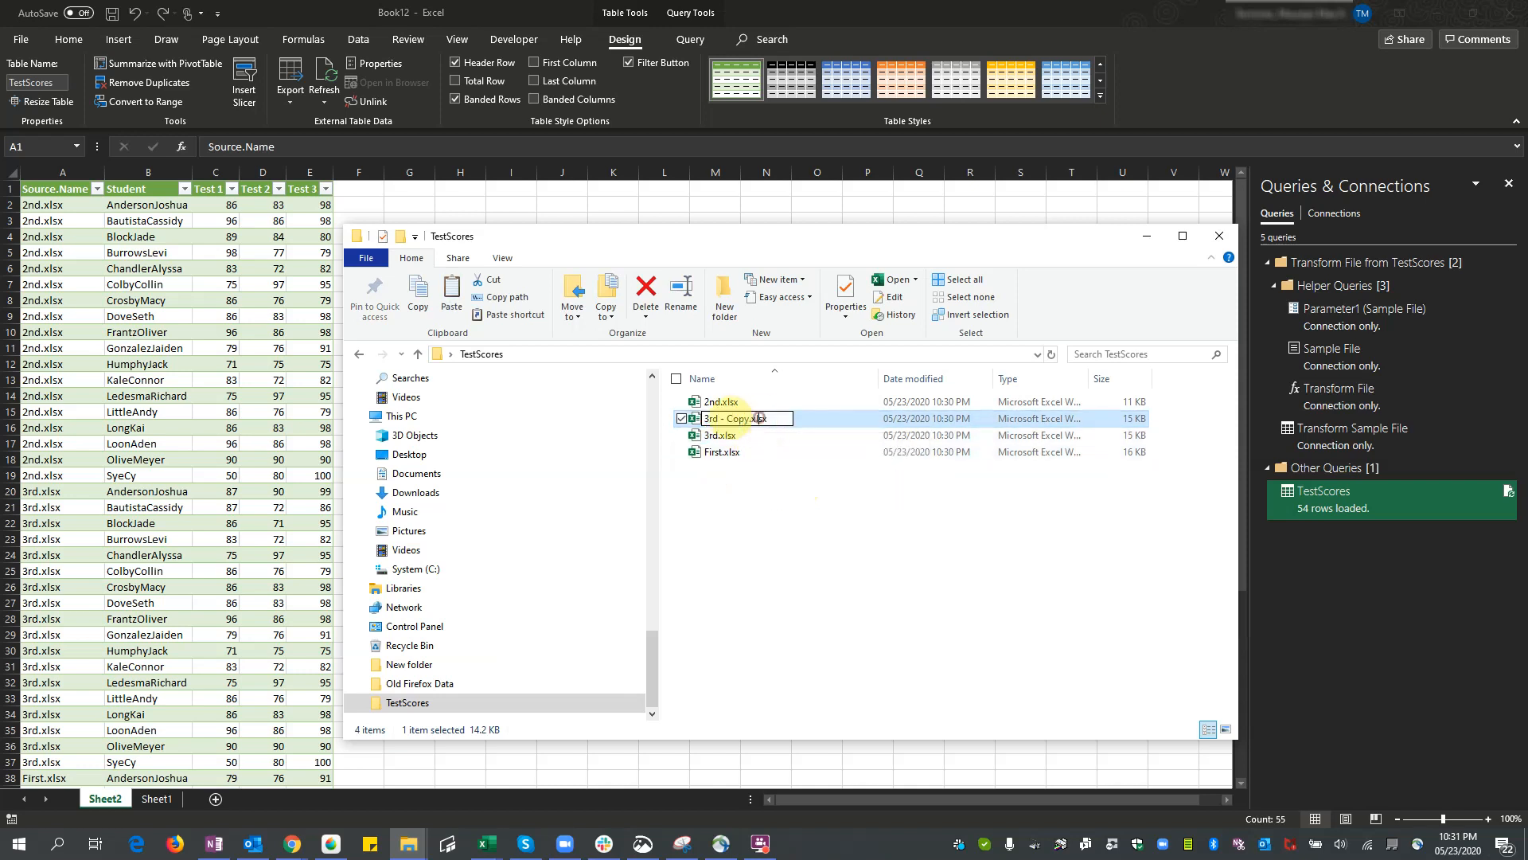
{"action": "left_click_drag", "start_coordinate": [718, 418], "coordinate": [700, 422]}
{"action": "type", "text": "4th"}
{"action": "left_click_drag", "start_coordinate": [718, 419], "coordinate": [756, 420]}
{"action": "type", "text": "."}
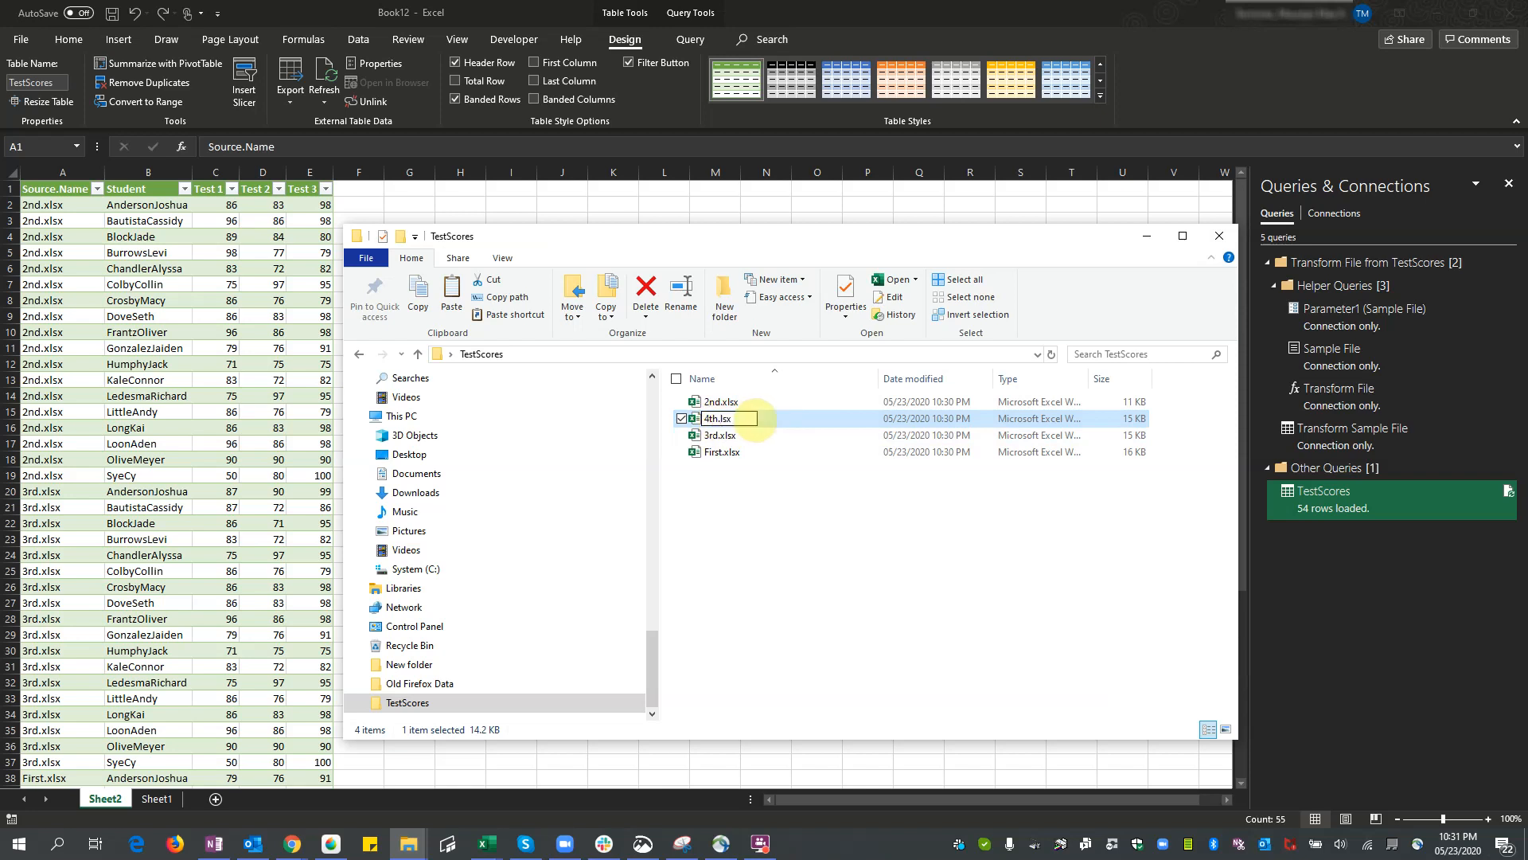
{"action": "key", "text": "Return"}
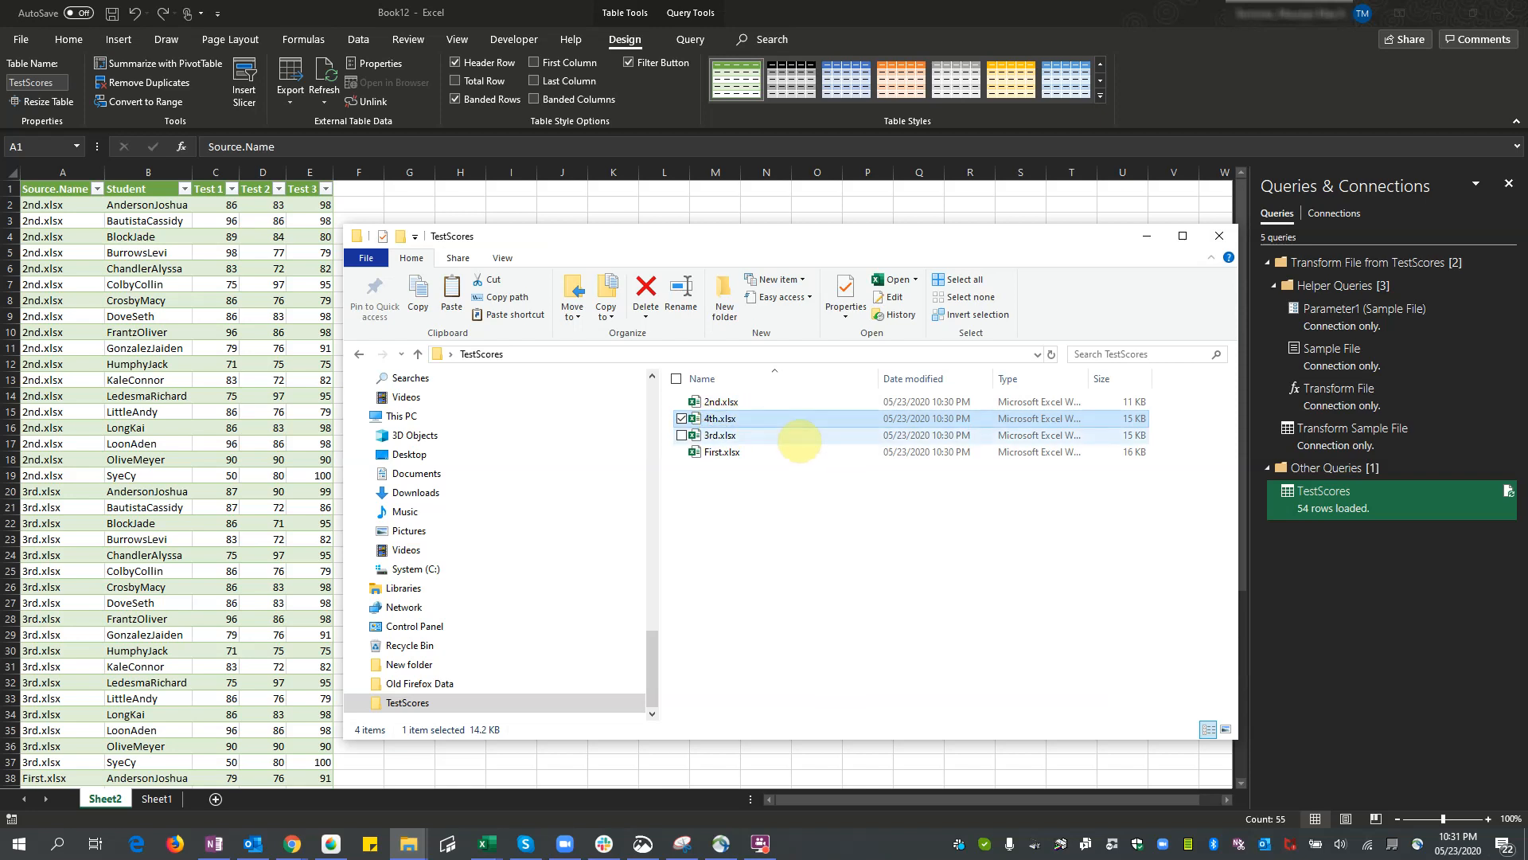
- Return to the combined workbook in Excel and refresh the TestScores query
{"action": "left_click", "coordinate": [1147, 237]}
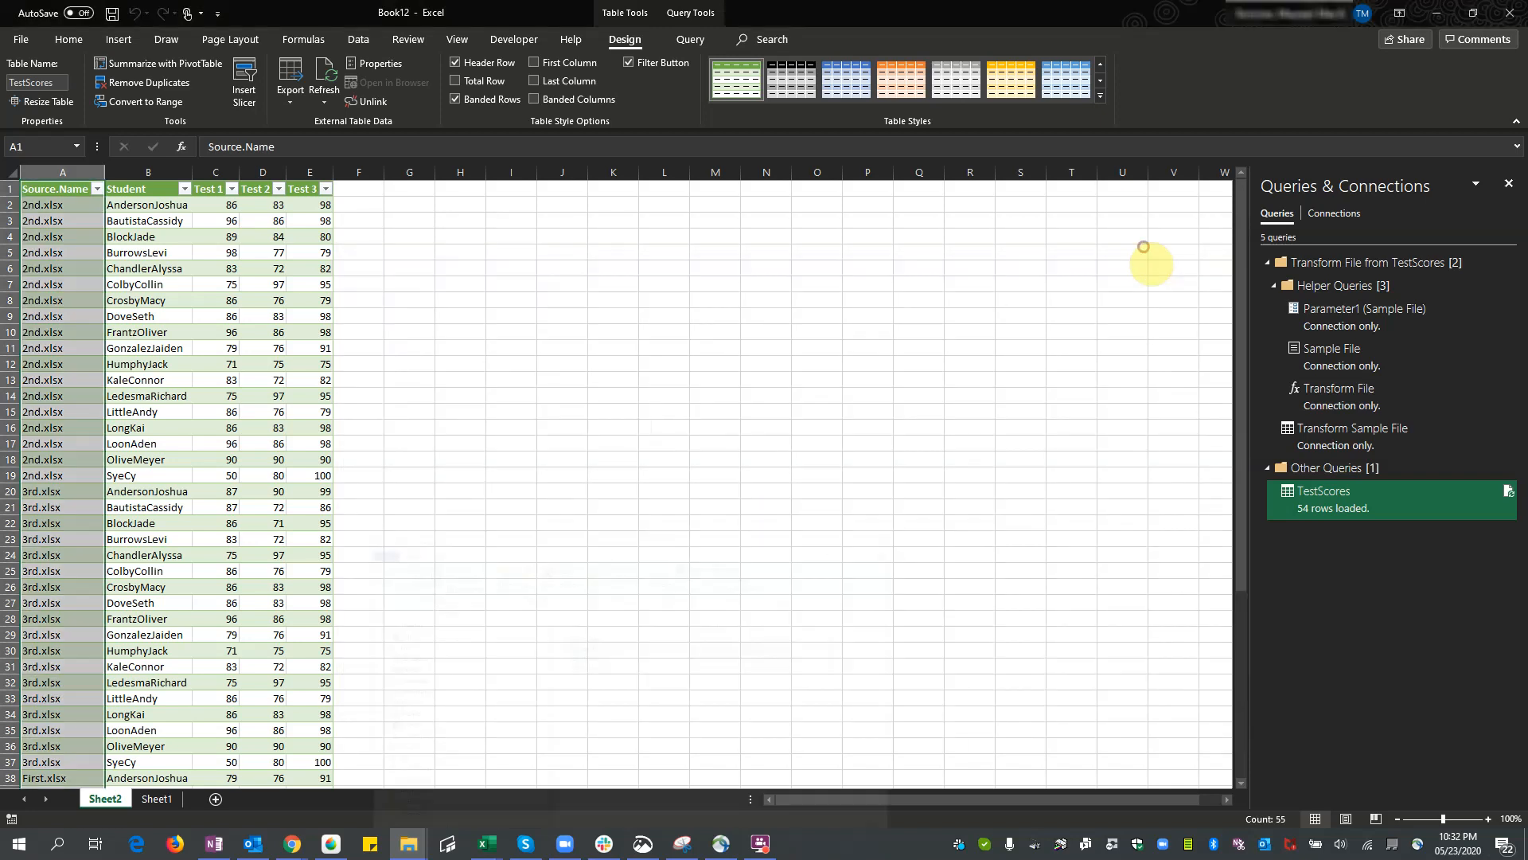
{"action": "left_click", "coordinate": [766, 363]}
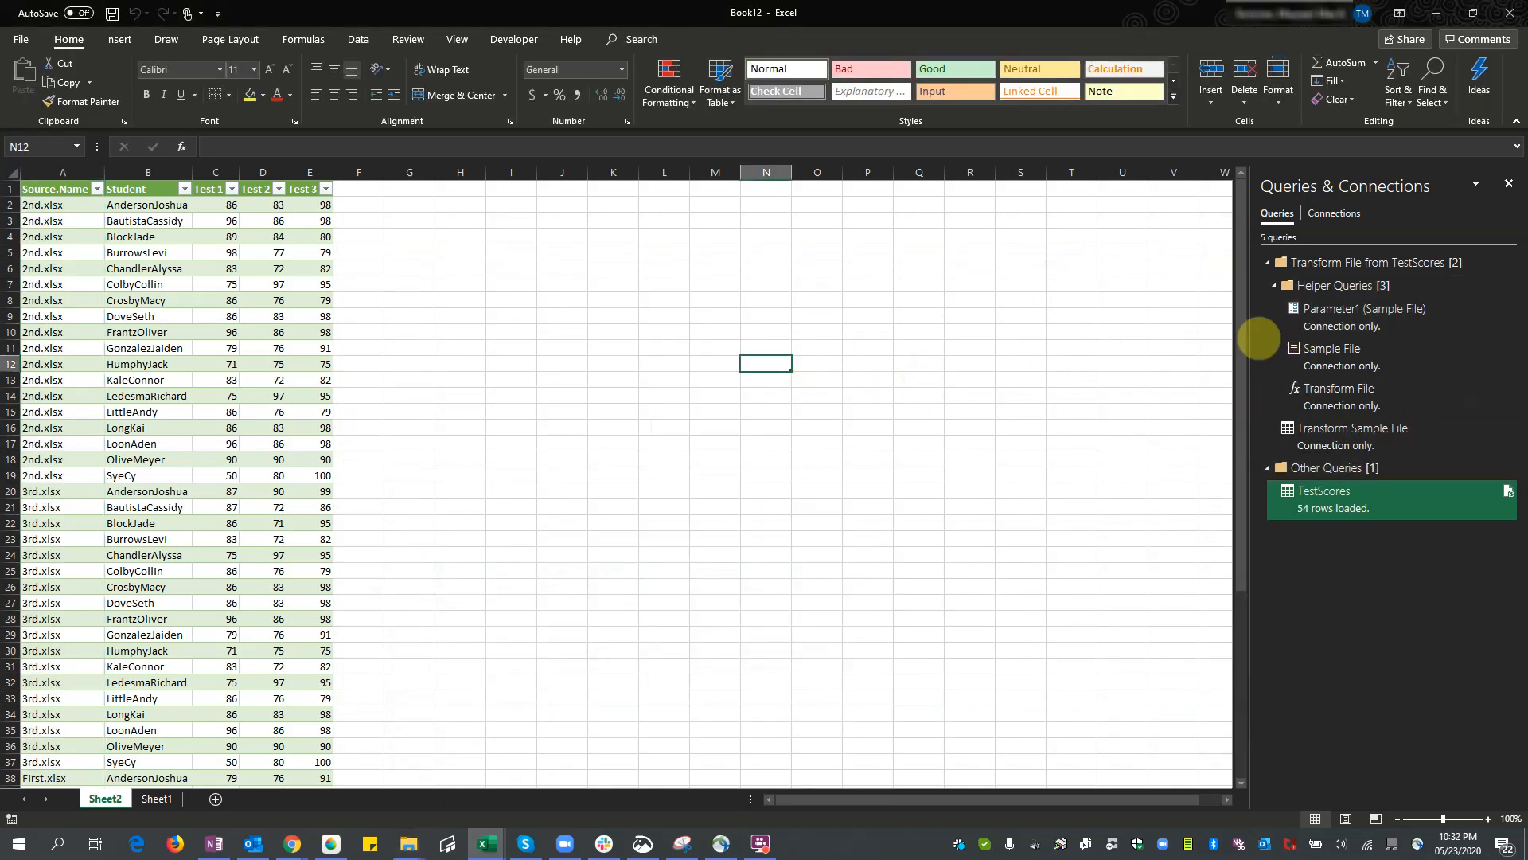
{"action": "left_click", "coordinate": [1507, 490]}
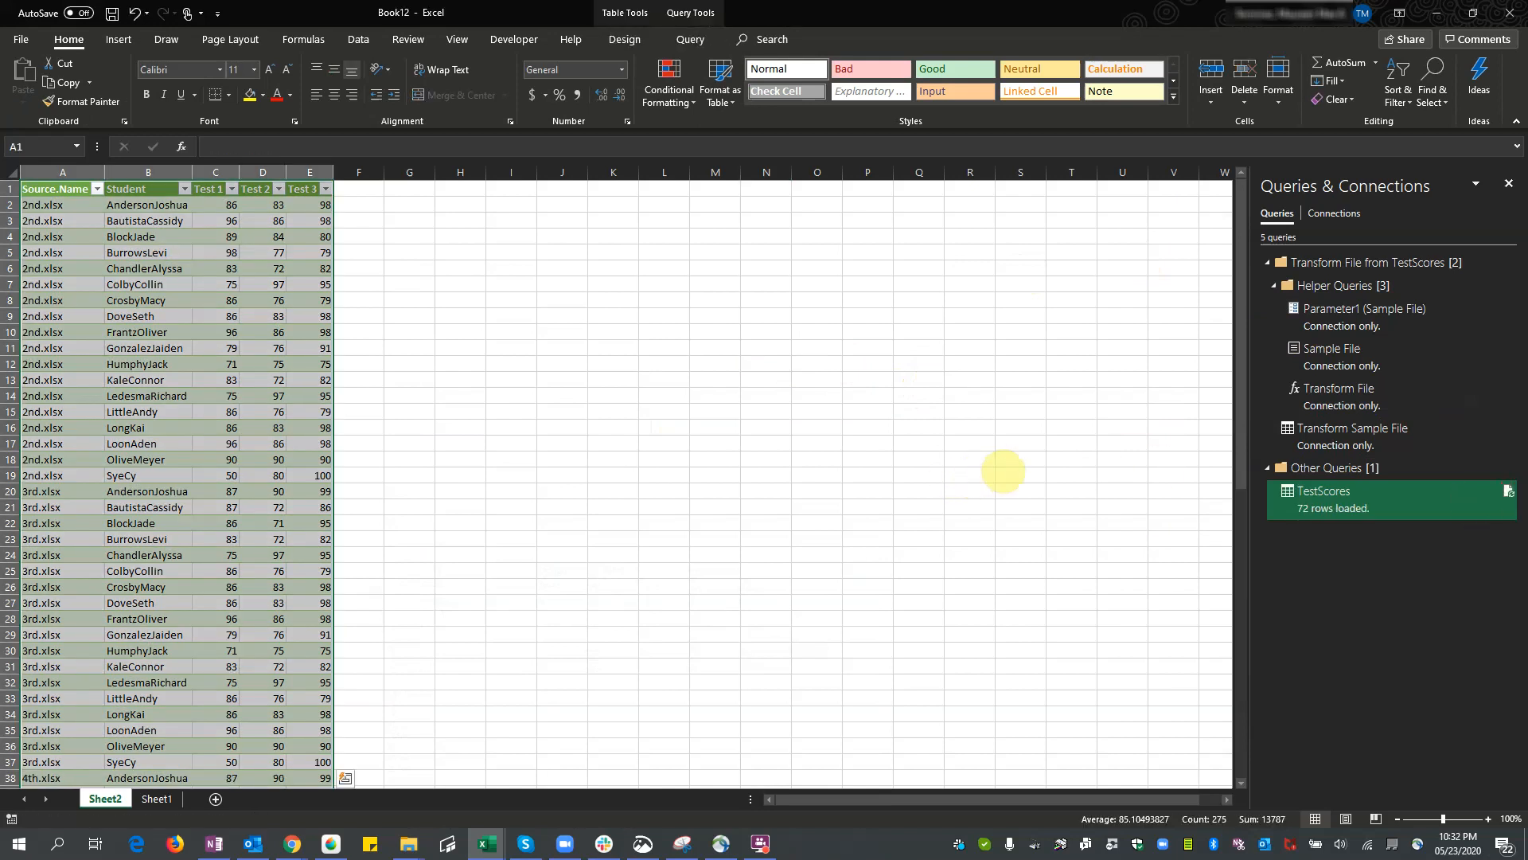
- Filter the Source.Name column to show only the 4th.xlsx rows, and clear that filter after checking them
{"action": "left_click", "coordinate": [96, 188]}
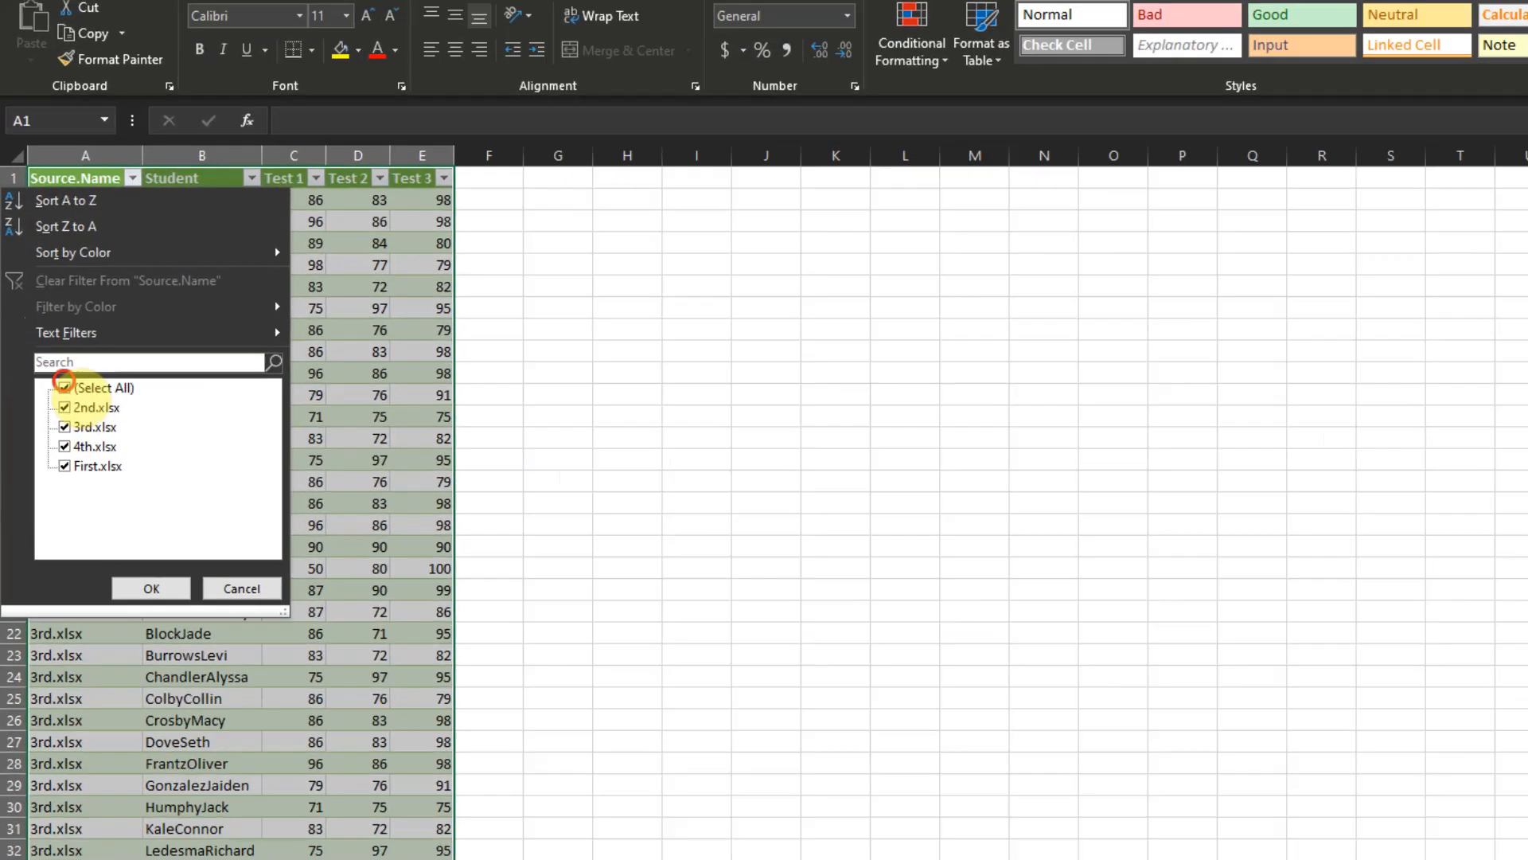
{"action": "left_click", "coordinate": [49, 343]}
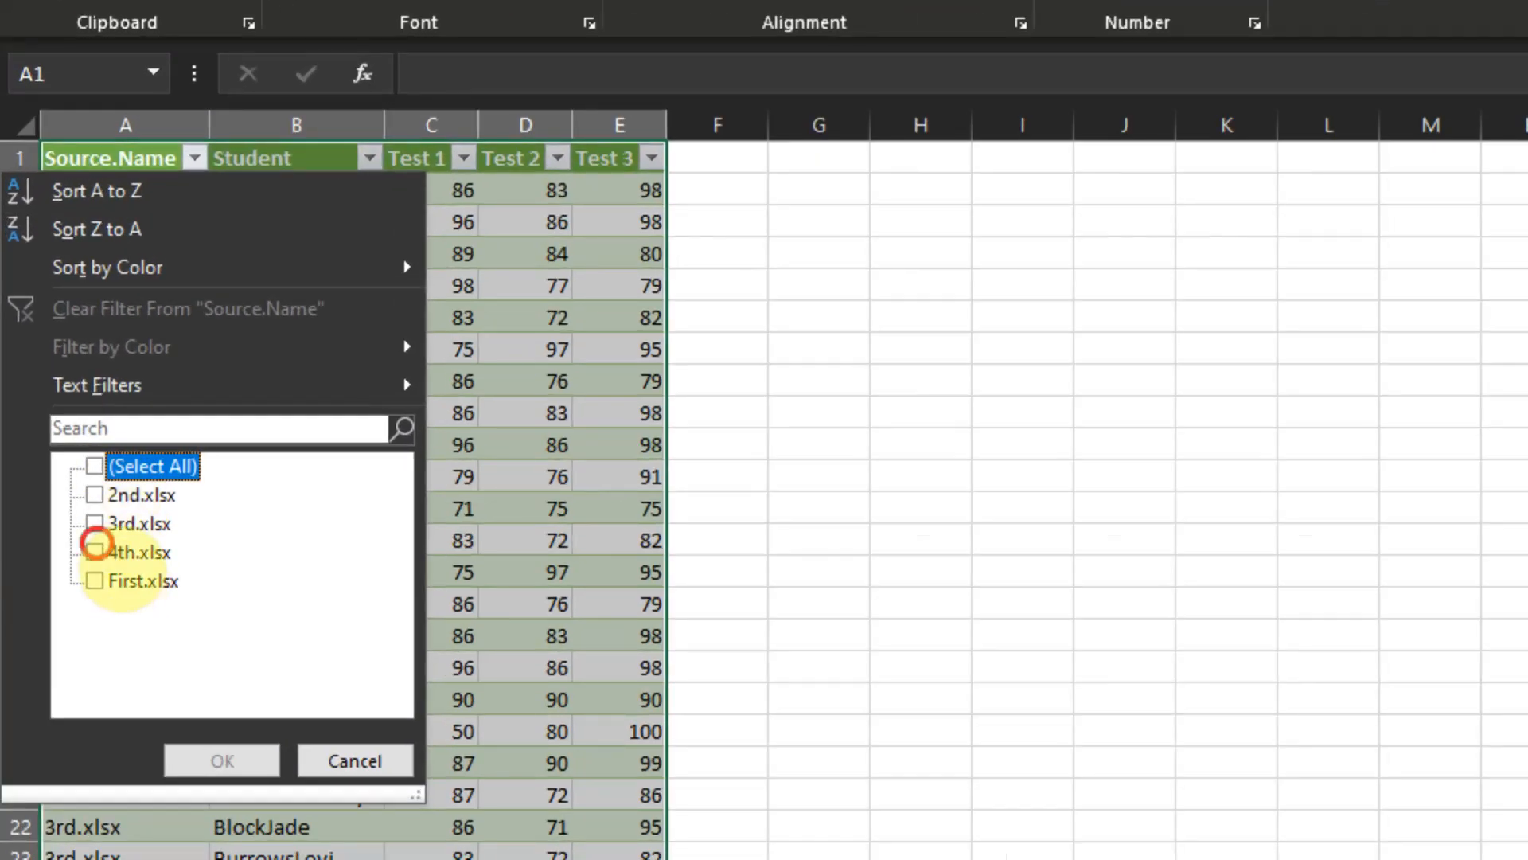
{"action": "left_click", "coordinate": [116, 553]}
{"action": "left_click", "coordinate": [216, 760]}
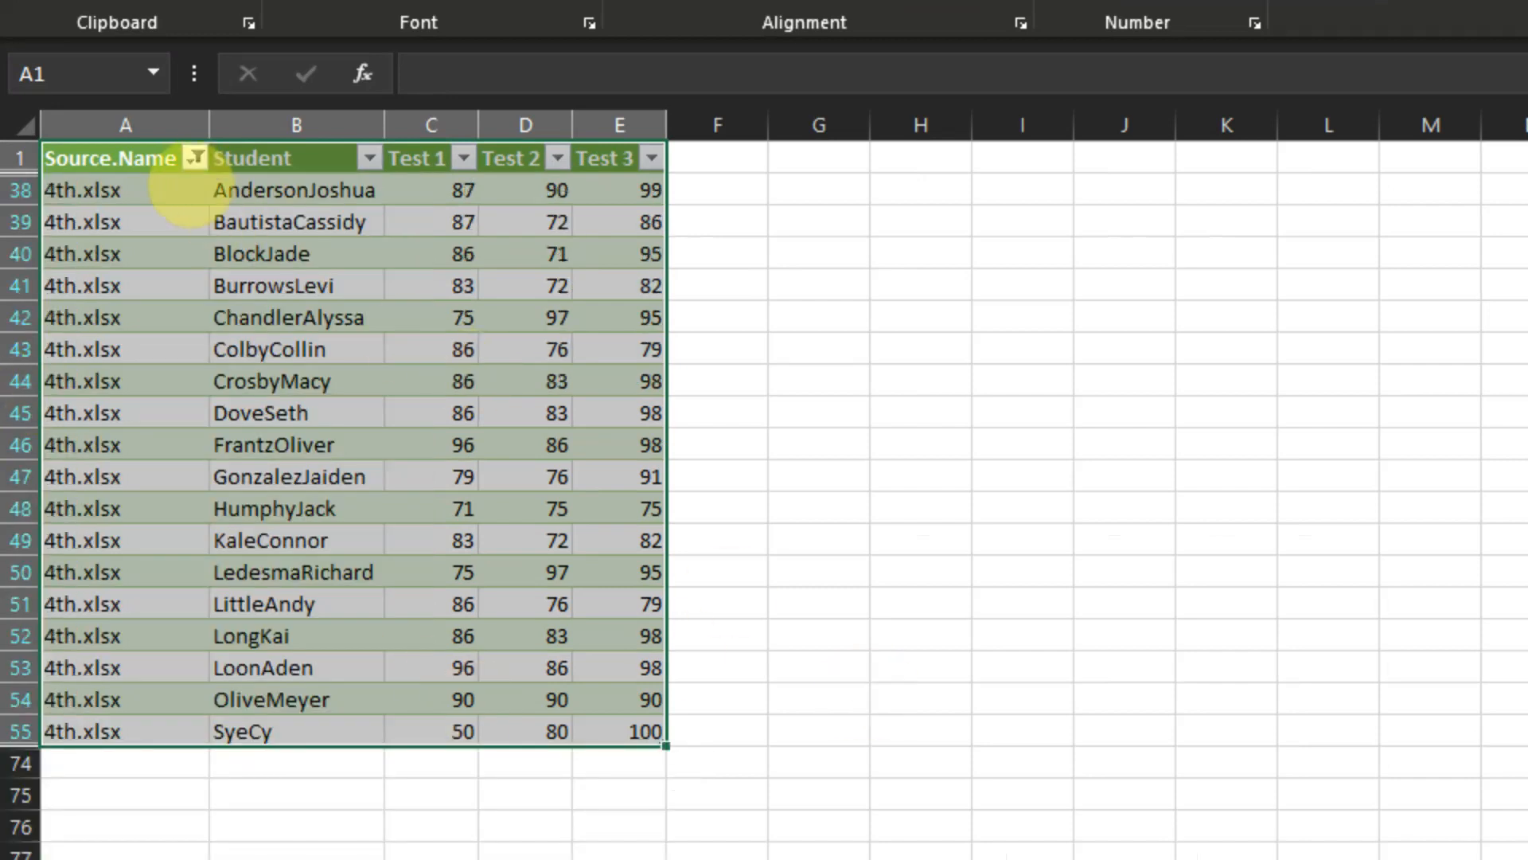
{"action": "left_click", "coordinate": [194, 159]}
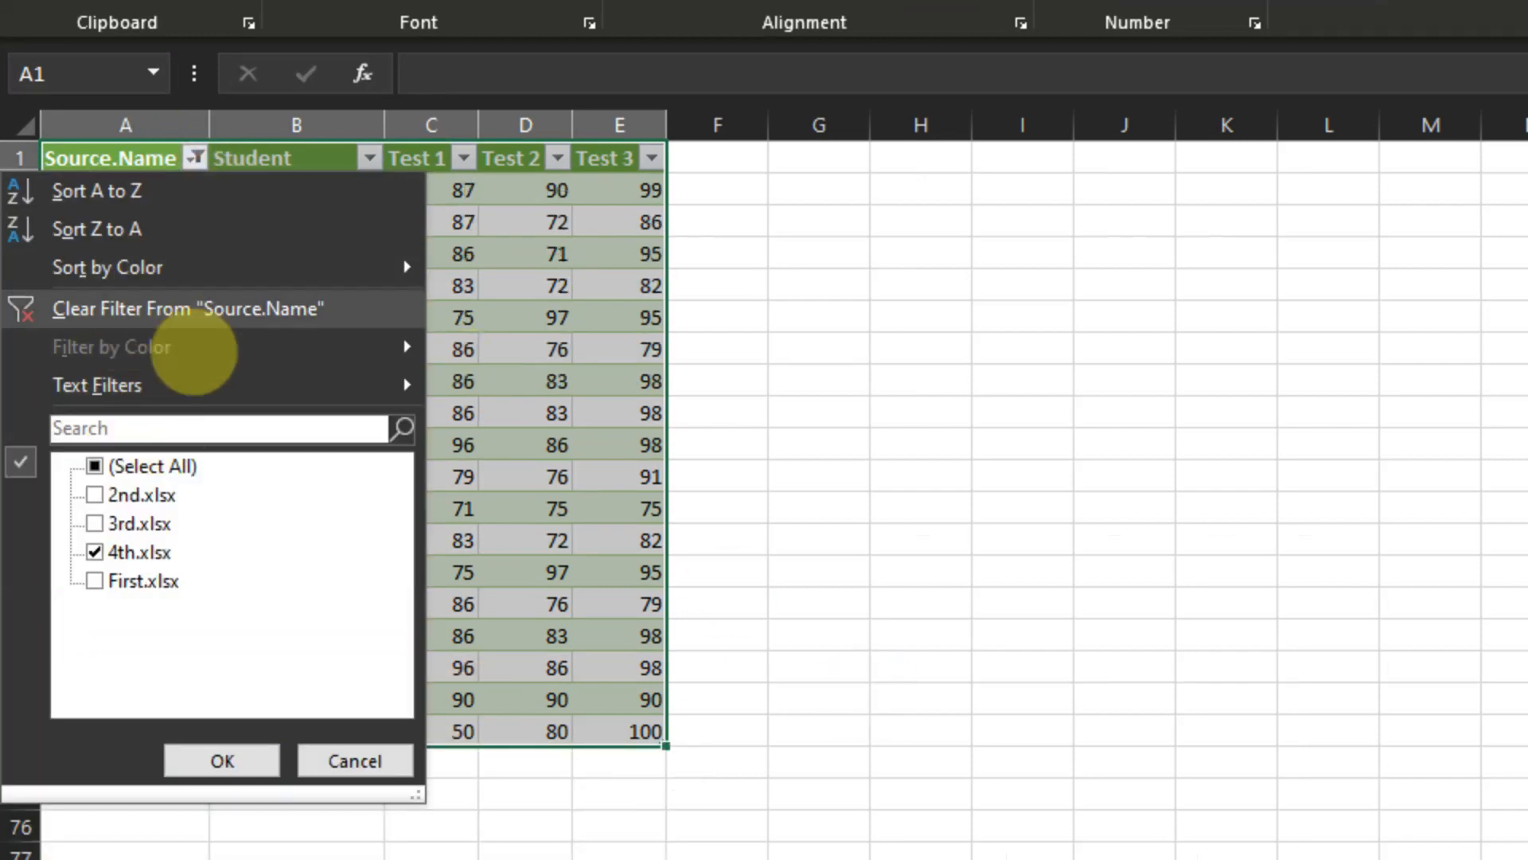
{"action": "left_click", "coordinate": [171, 315]}
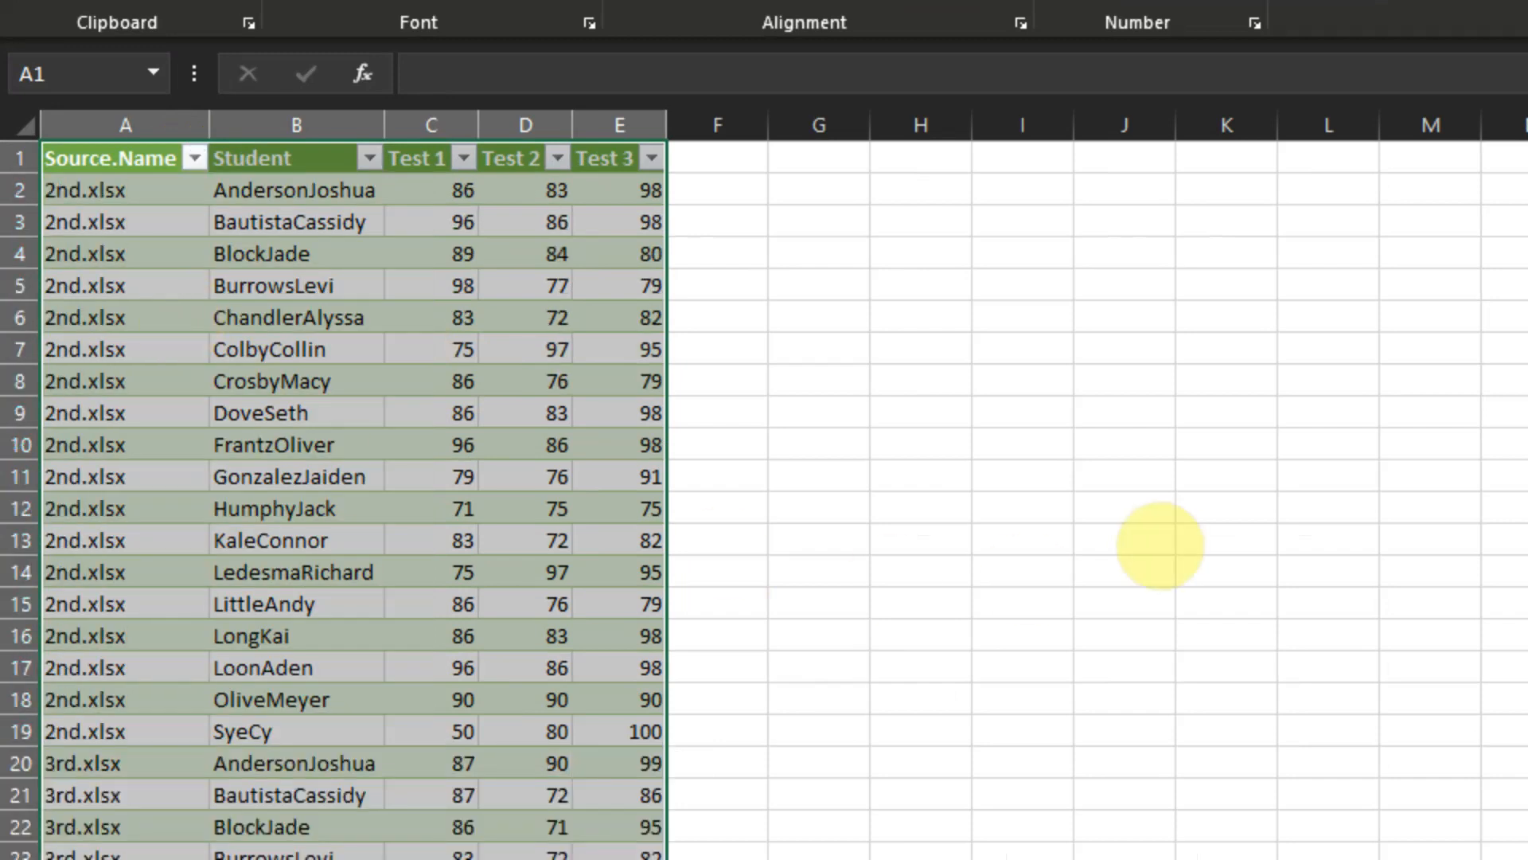